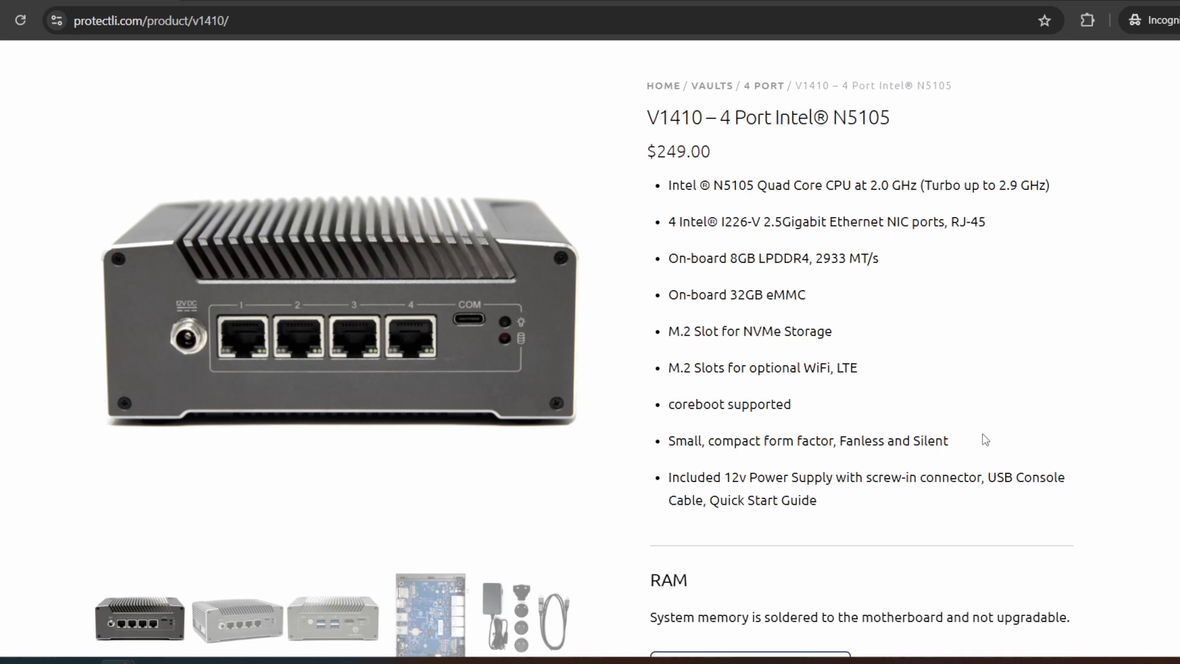
Step: Choose 250GB Kingston NV2 storage and Ubuntu Server 22.04 LTS as the pre-installed OS for the V1410
scroll(985, 439, "down", 4)
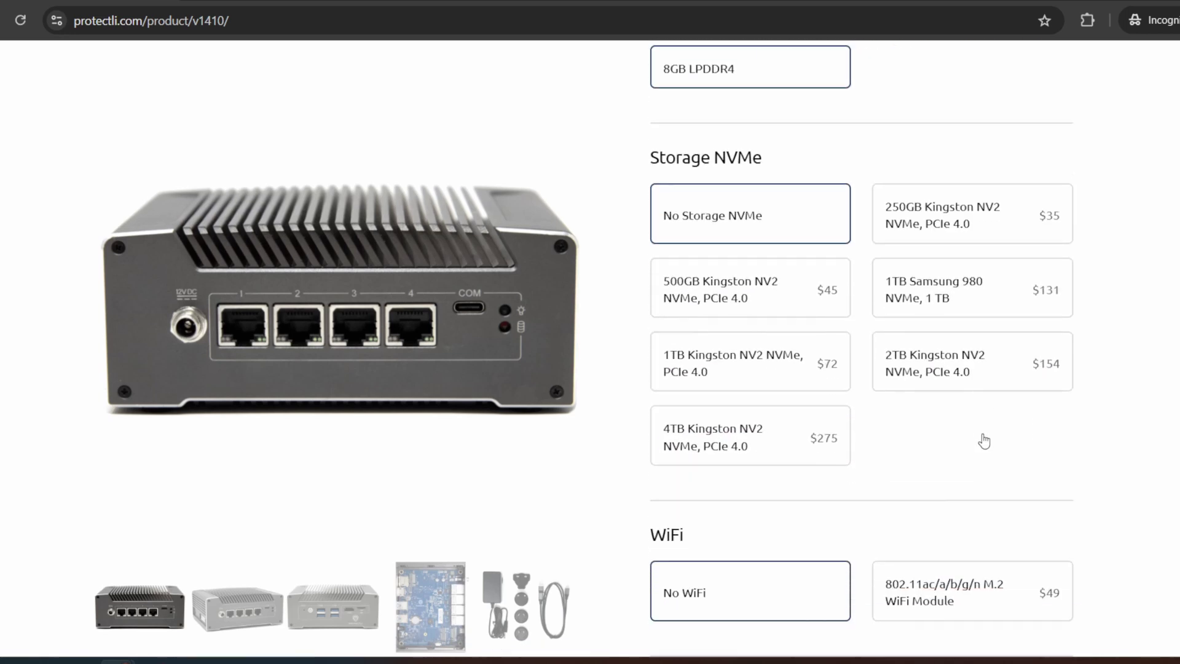
left_click(959, 225)
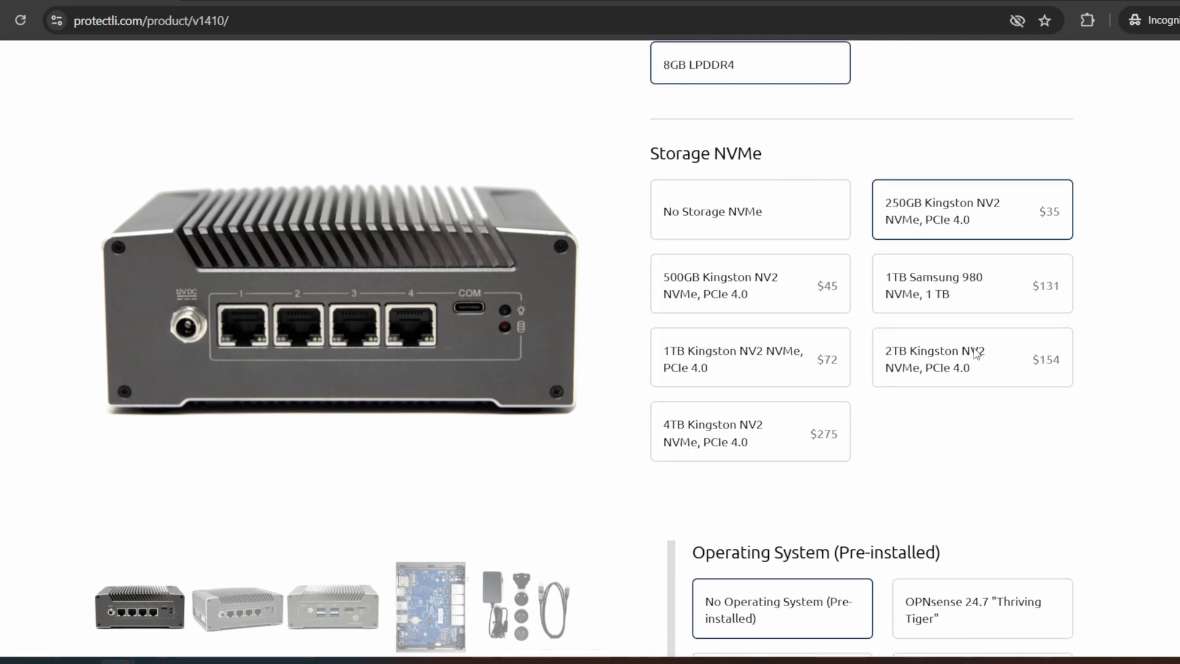
scroll(935, 356, "down", 4)
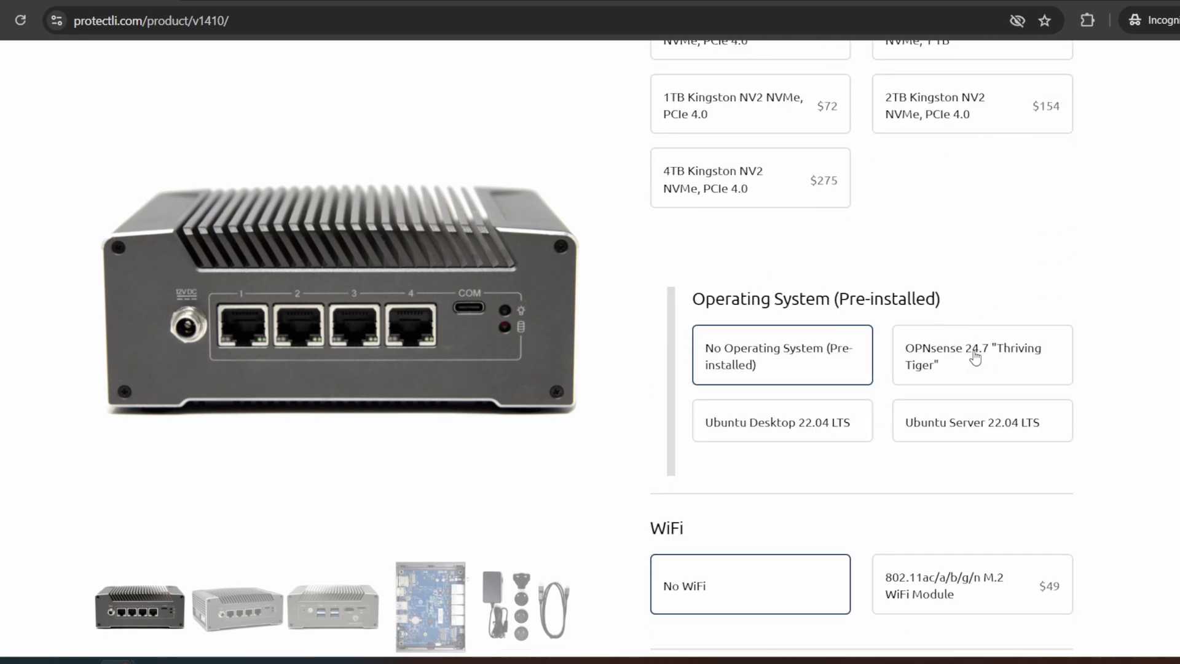
left_click(961, 381)
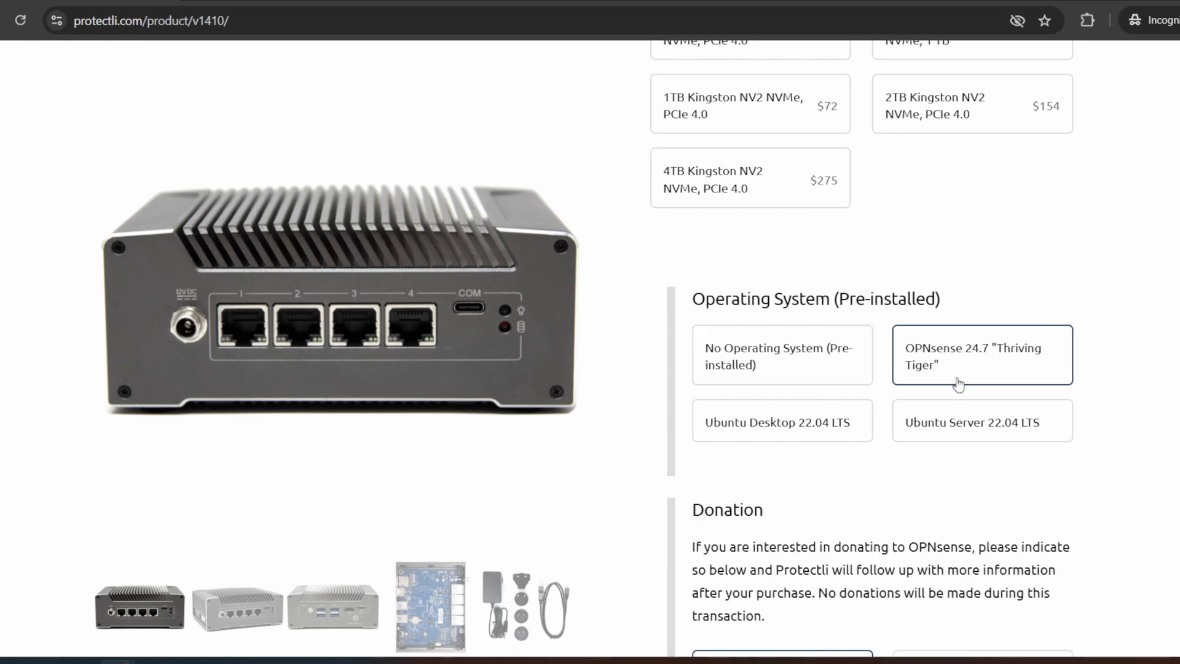
left_click(865, 430)
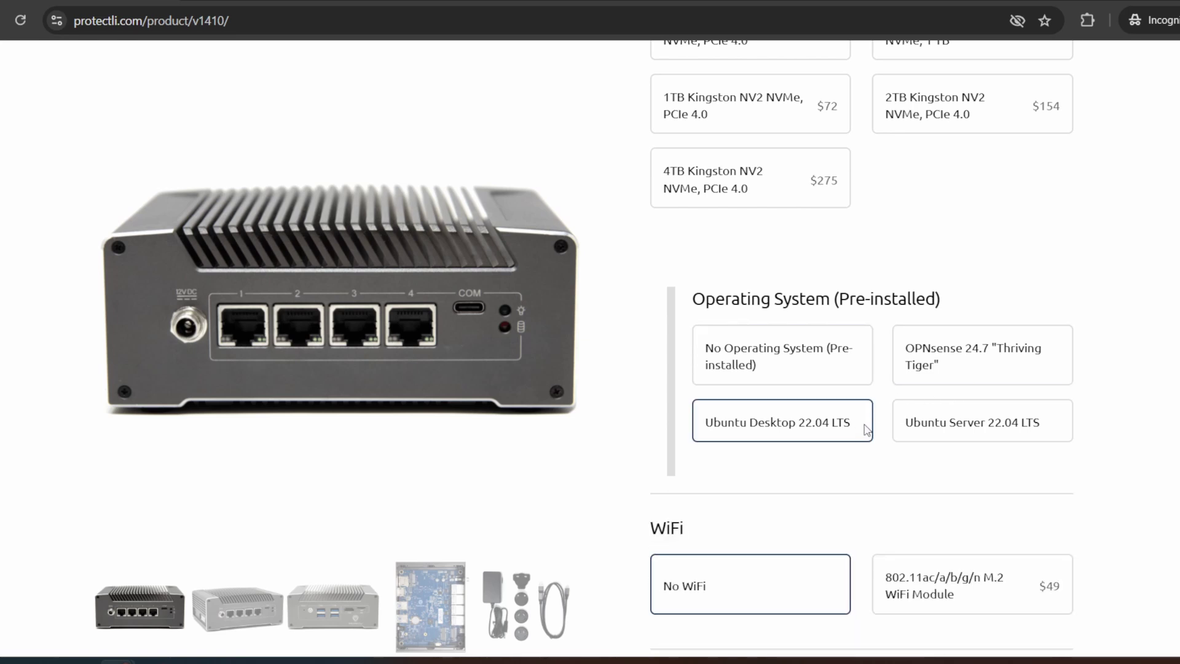
left_click(1061, 427)
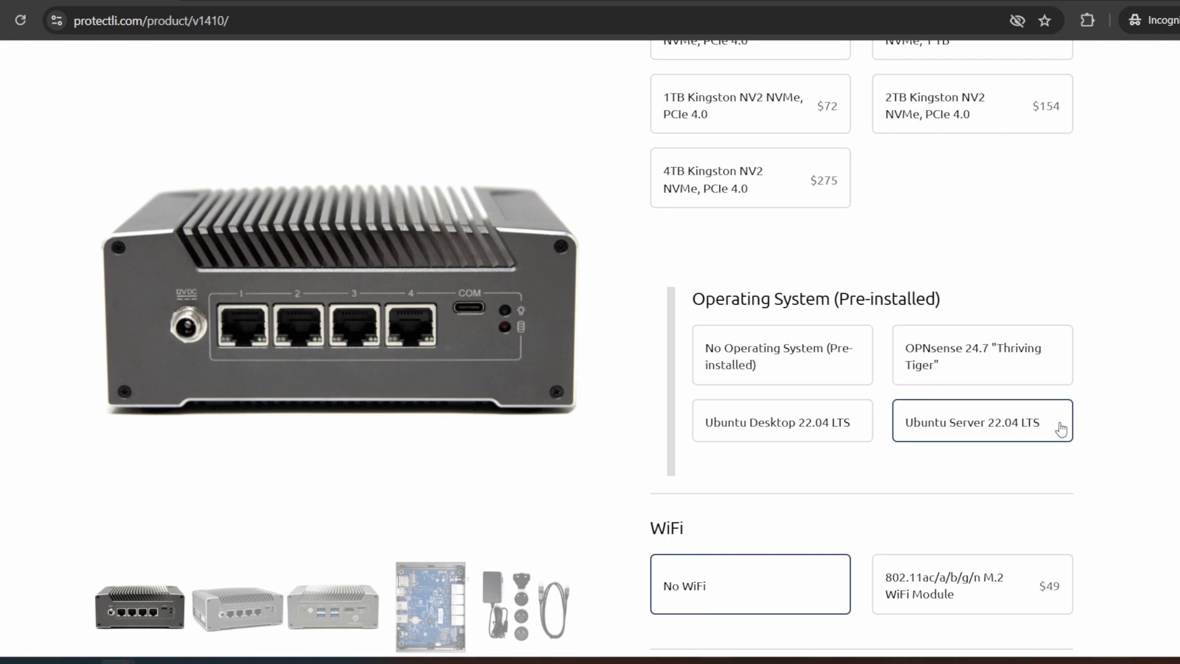
scroll(1061, 429, "down", 3)
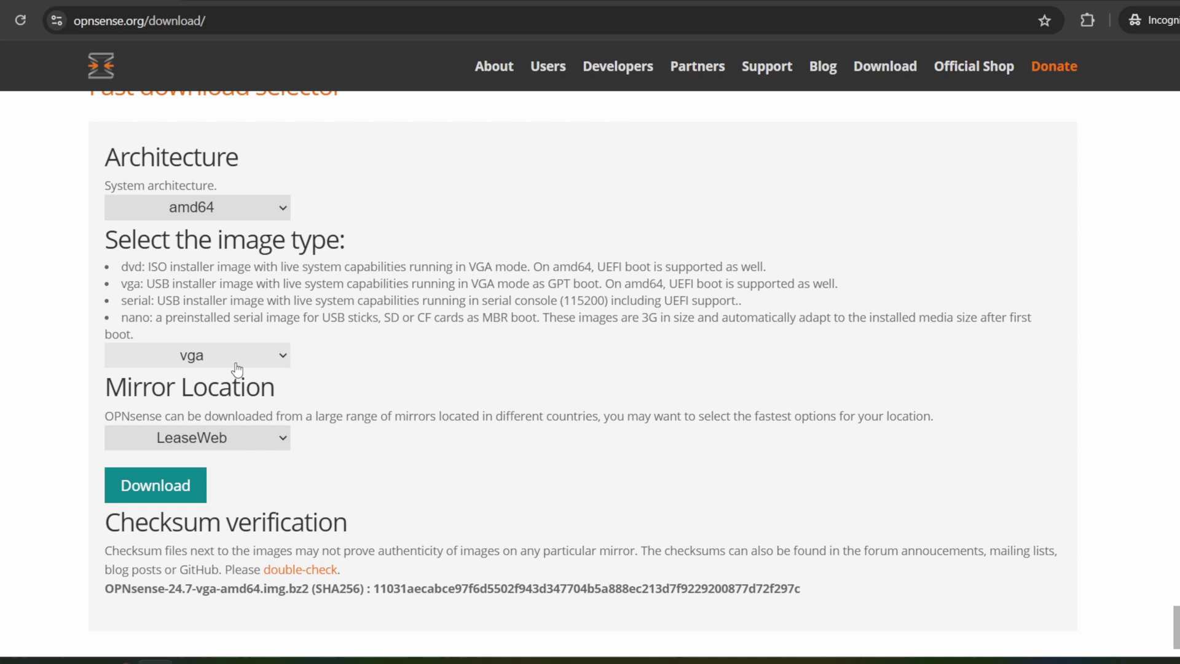
Step: Download the OPNsense 24.7 amd64 vga image from the LeaseWeb mirror
left_click(175, 487)
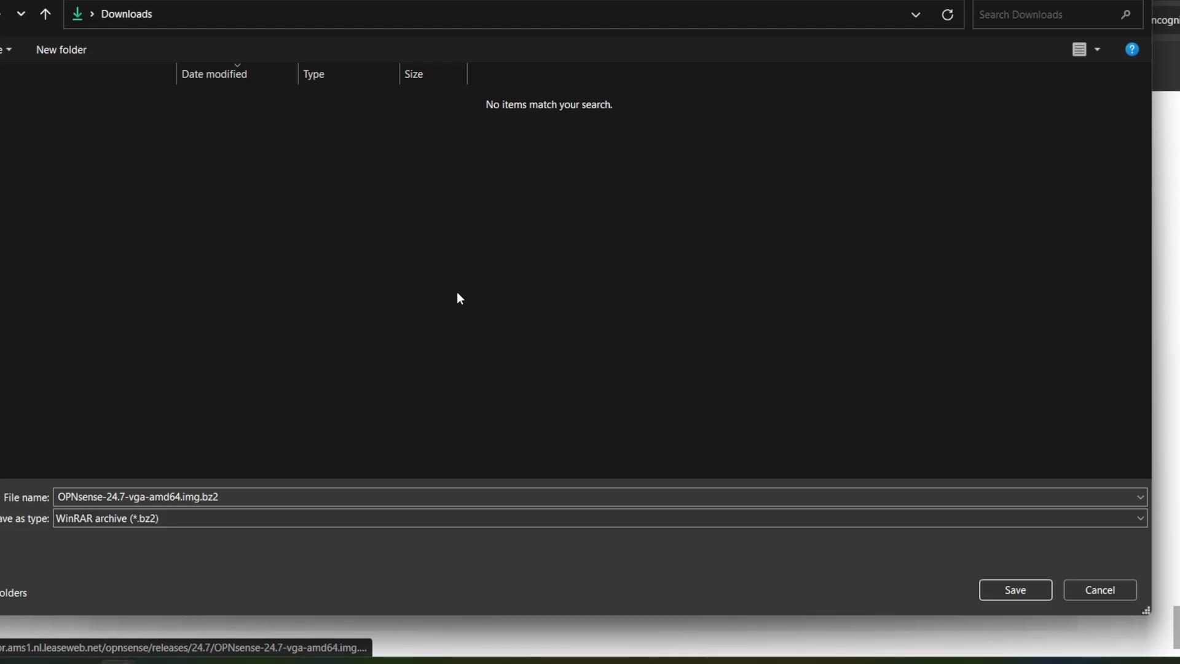
Step: Save OPNsense-24.7-vga-amd64.img.bz2 to Downloads and start extracting it there
left_click(1027, 590)
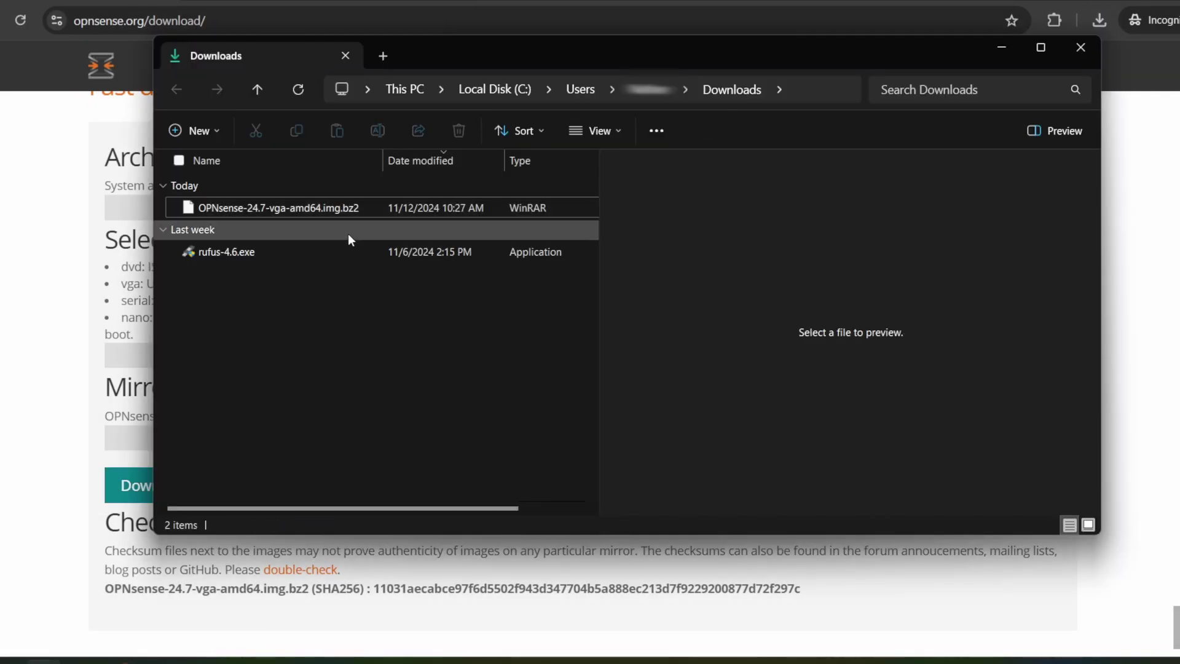
left_click(344, 208)
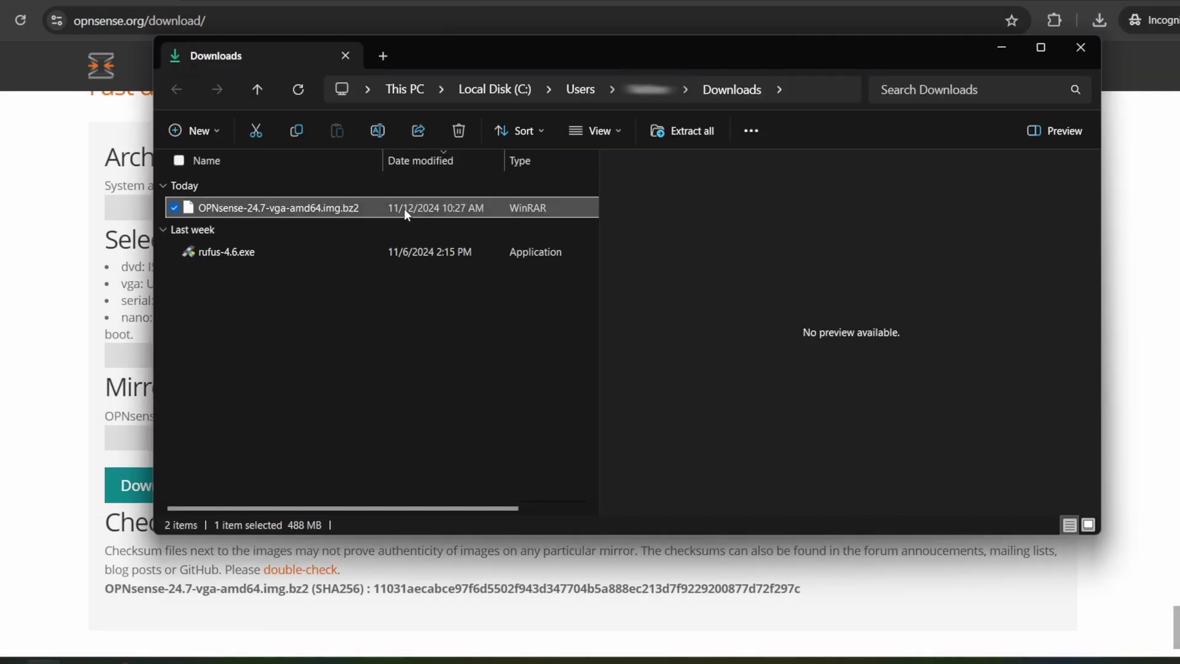
left_click(703, 133)
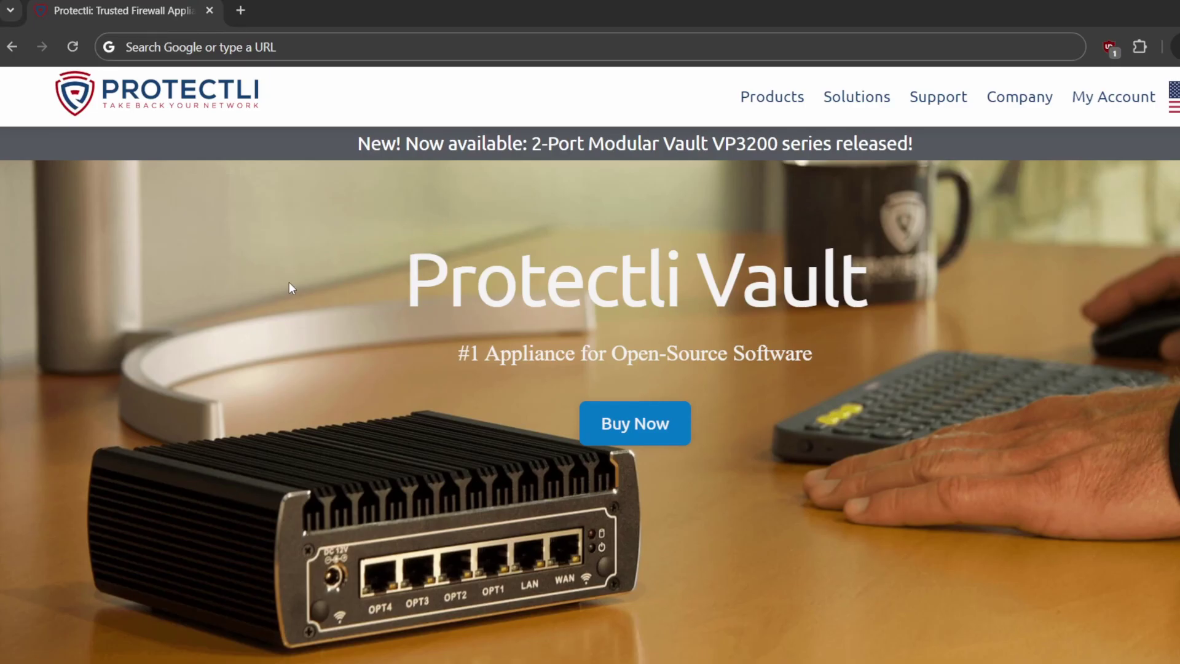
Step: Go to rufus.ie and save the rufus-4.6.exe download to Downloads
left_click(302, 47)
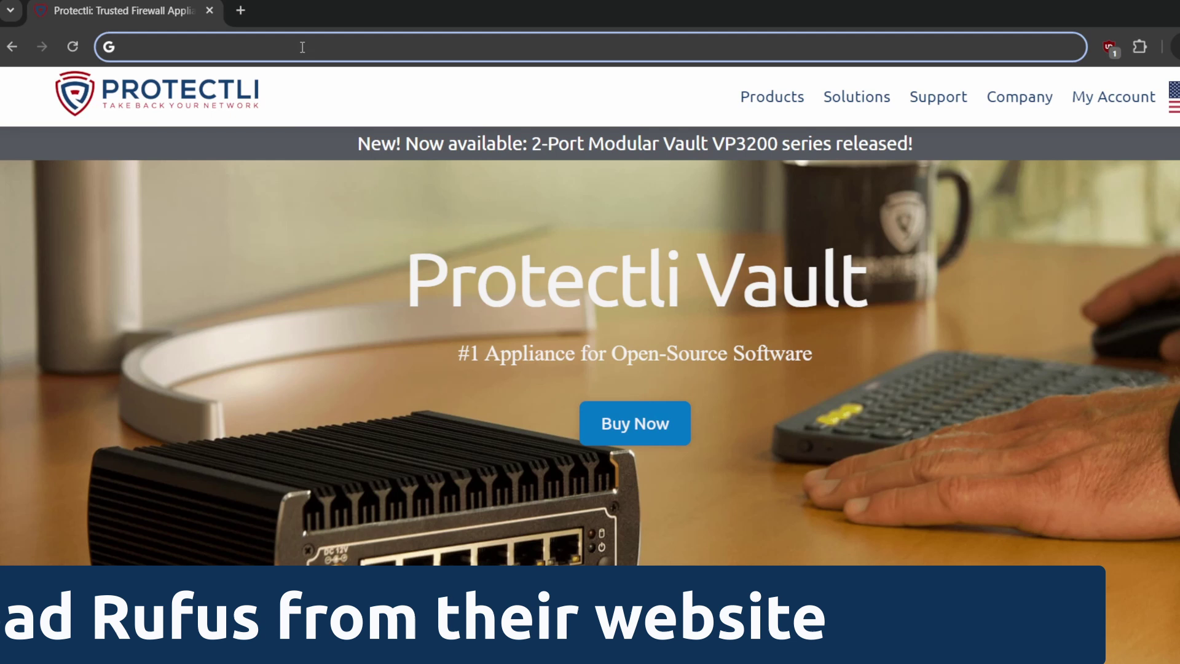
type("rufus.ie")
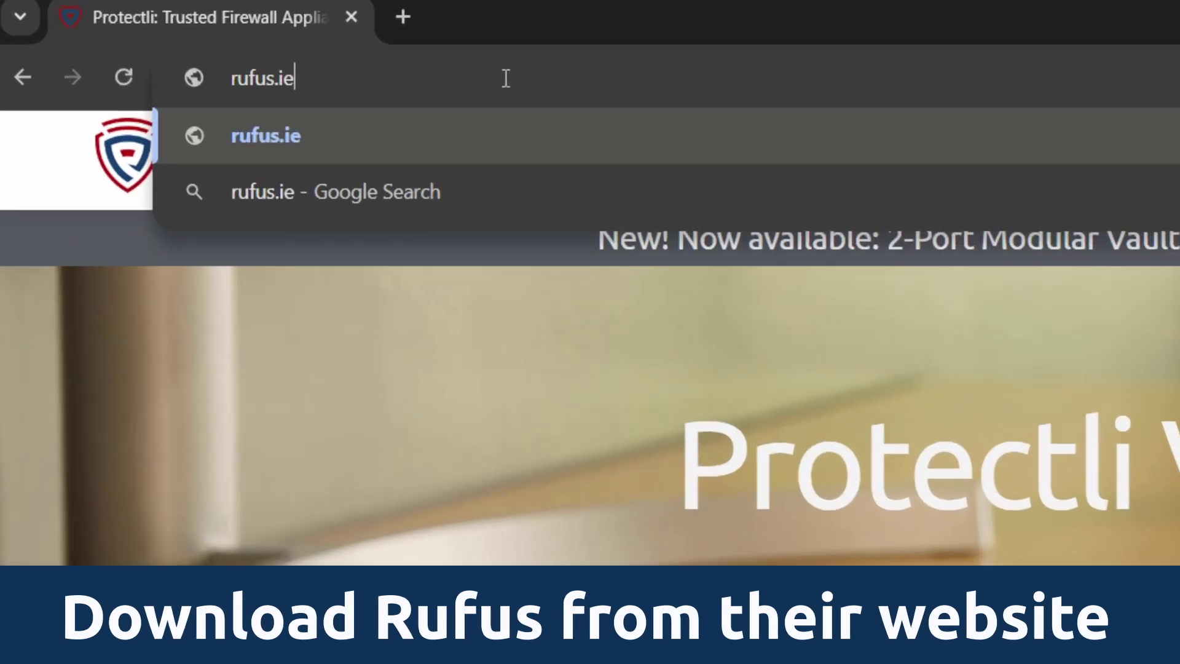
key("Return")
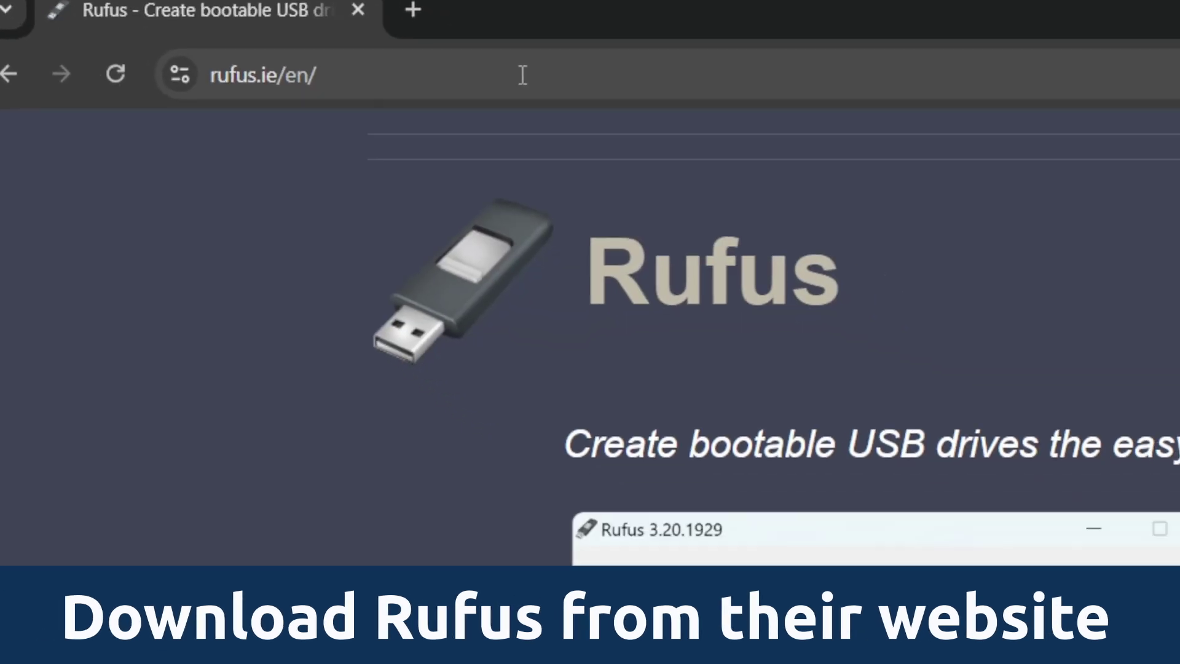
scroll(834, 322, "down", 5)
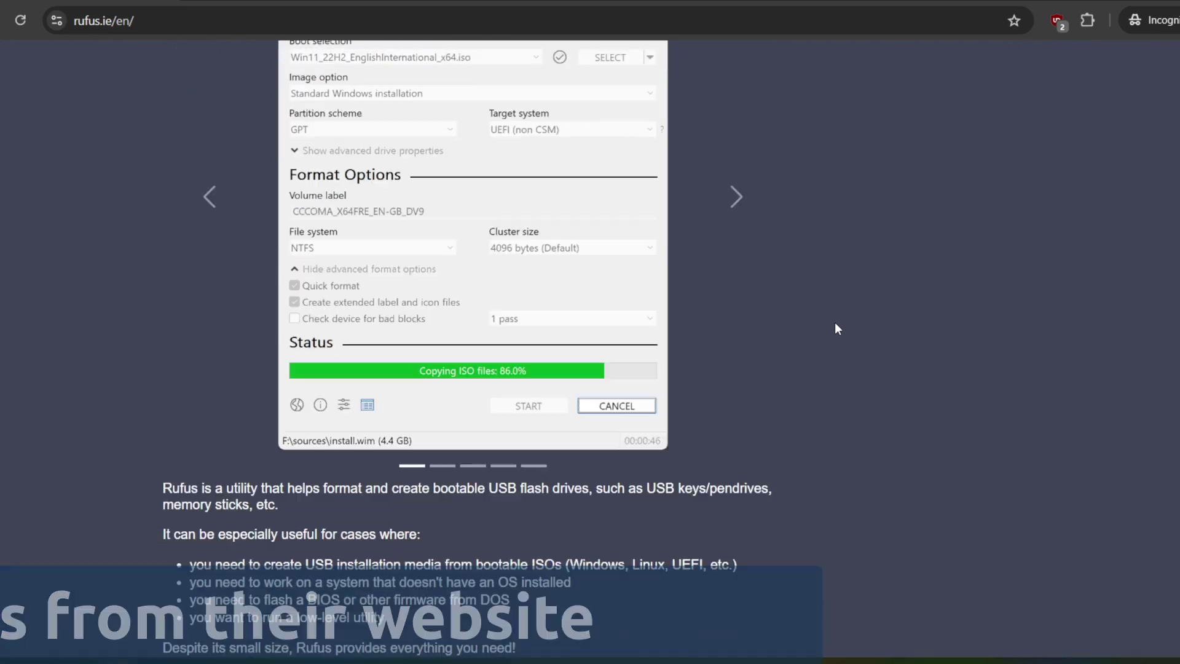
scroll(835, 322, "down", 8)
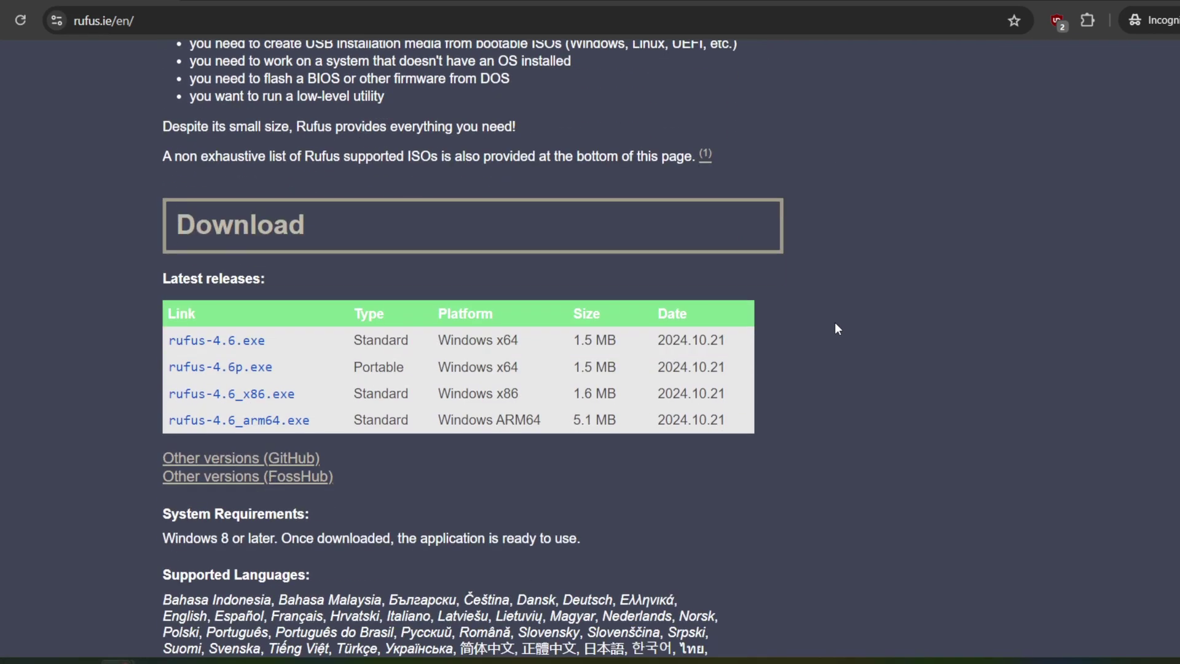
left_click(254, 342)
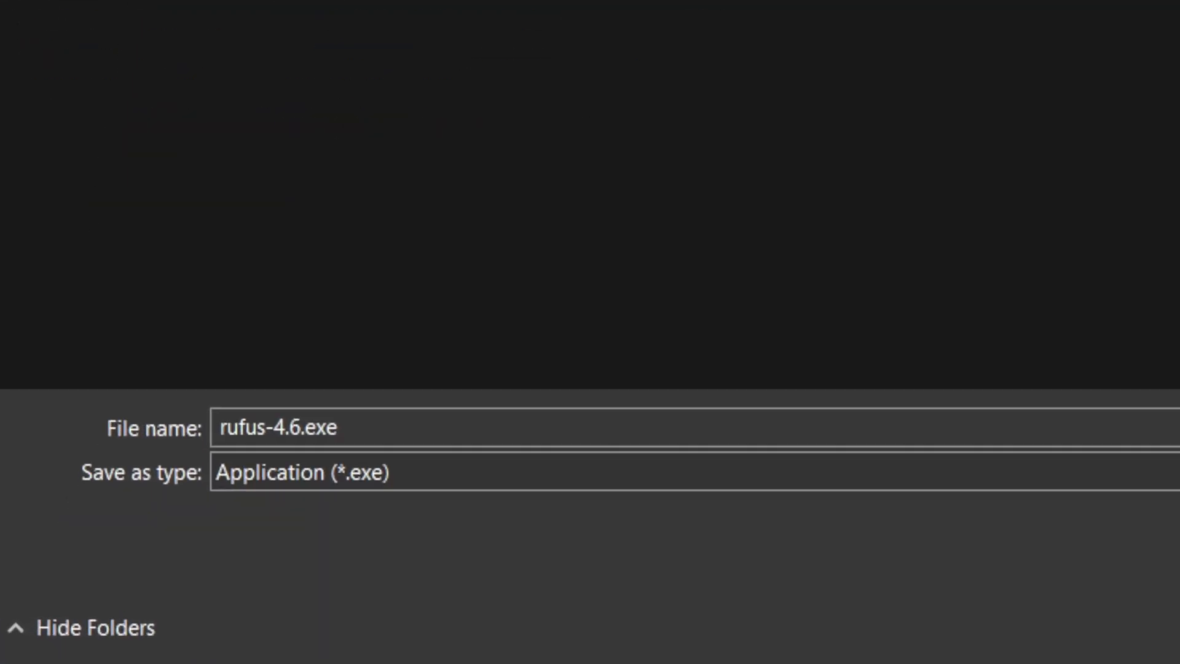
left_click(1005, 590)
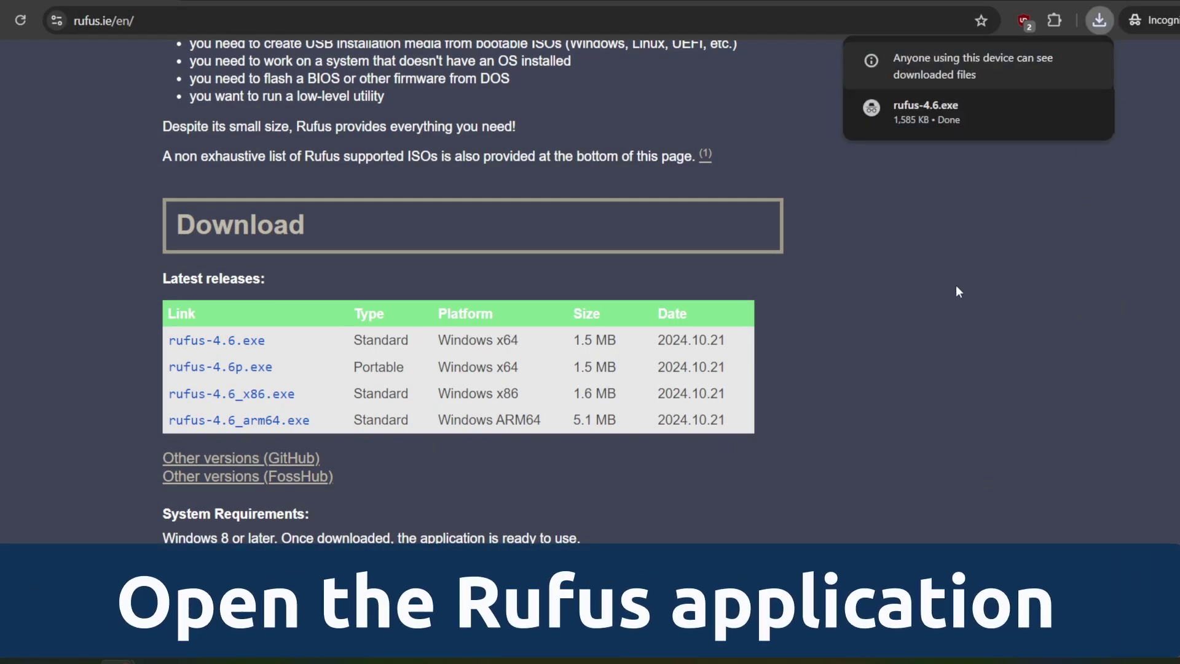
Step: Show the downloaded rufus-4.6.exe in Downloads and launch it
mouse_move(990, 133)
left_click(1054, 108)
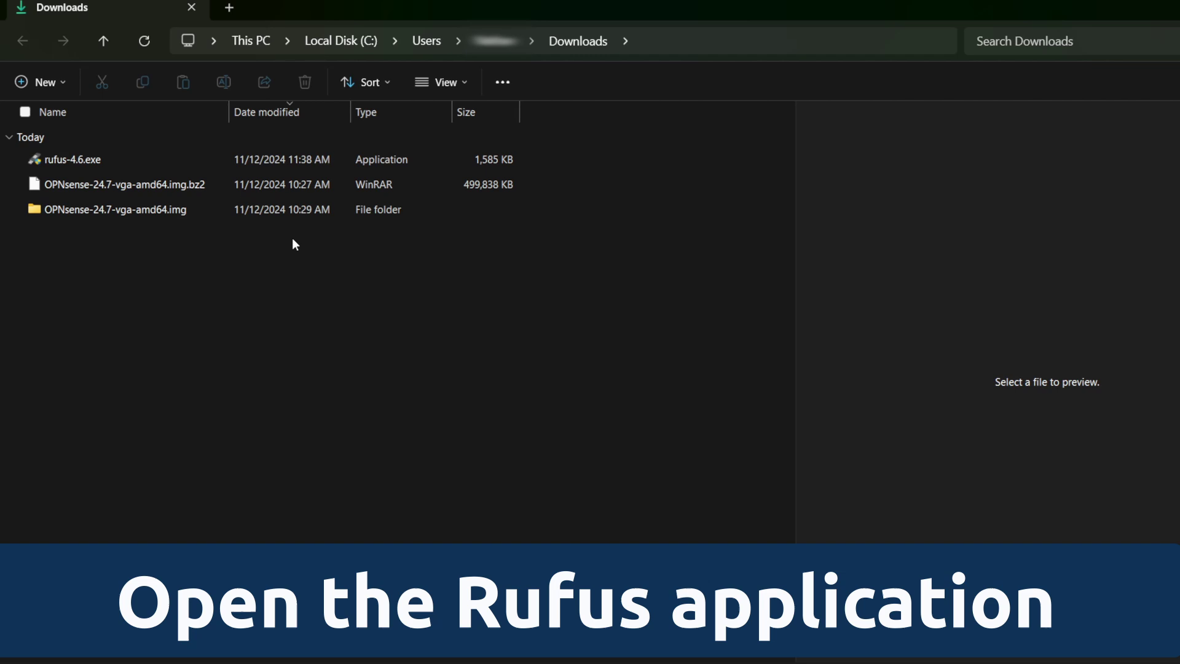
double_click(89, 158)
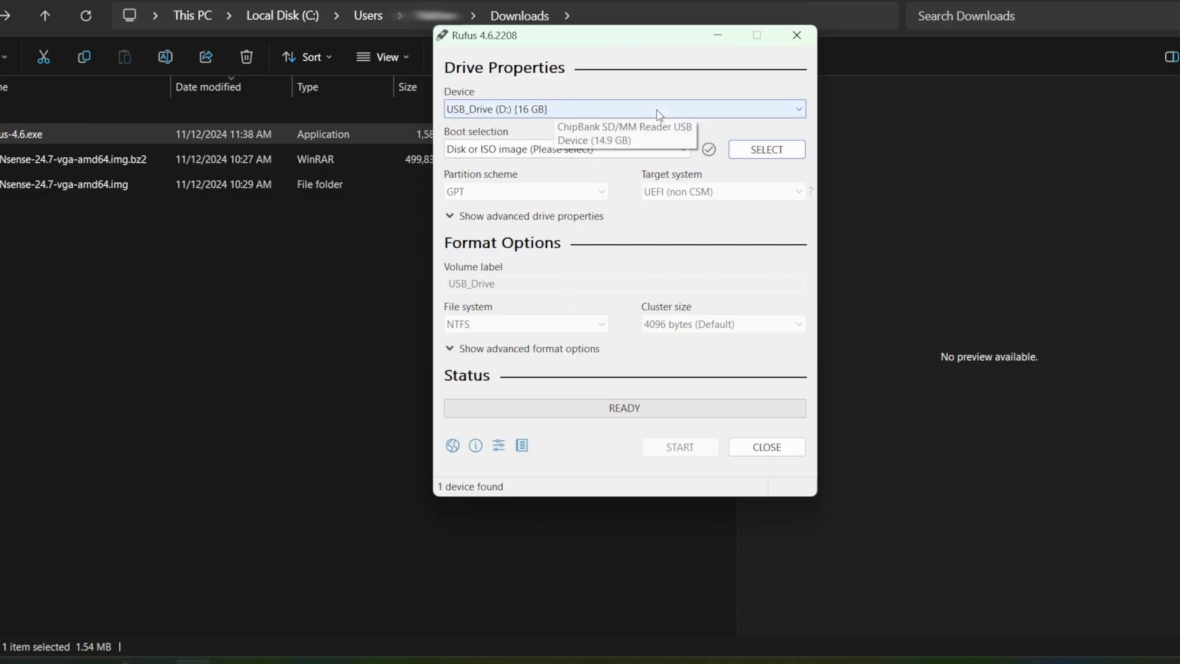
left_click(659, 114)
left_click(659, 115)
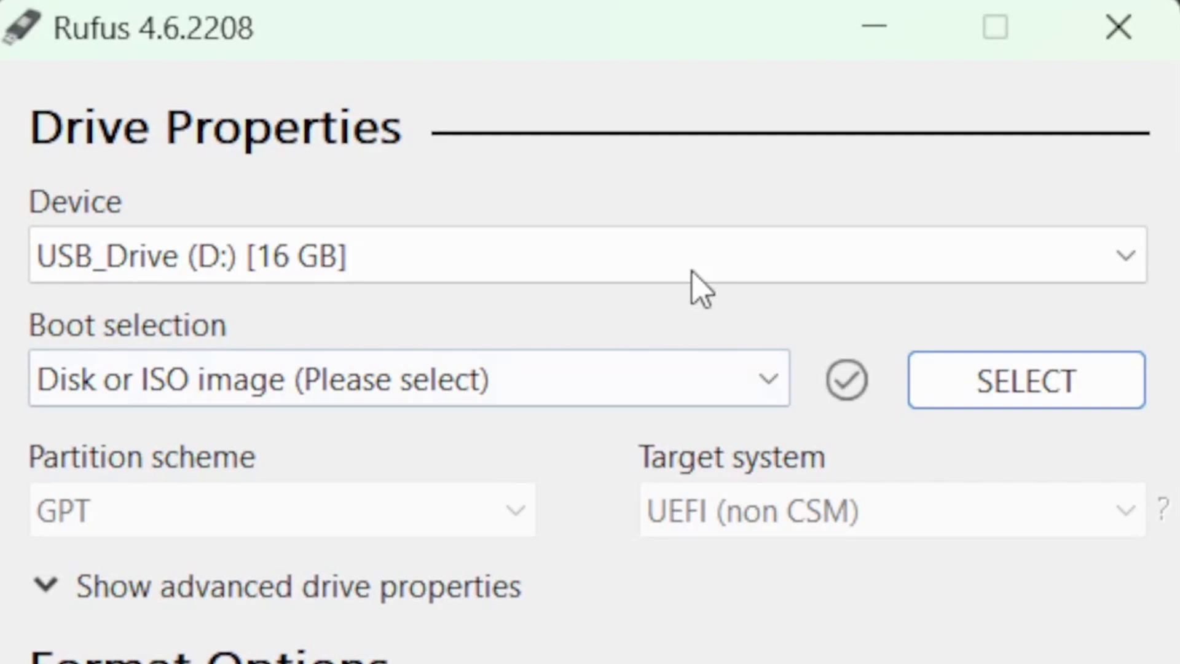
left_click(684, 271)
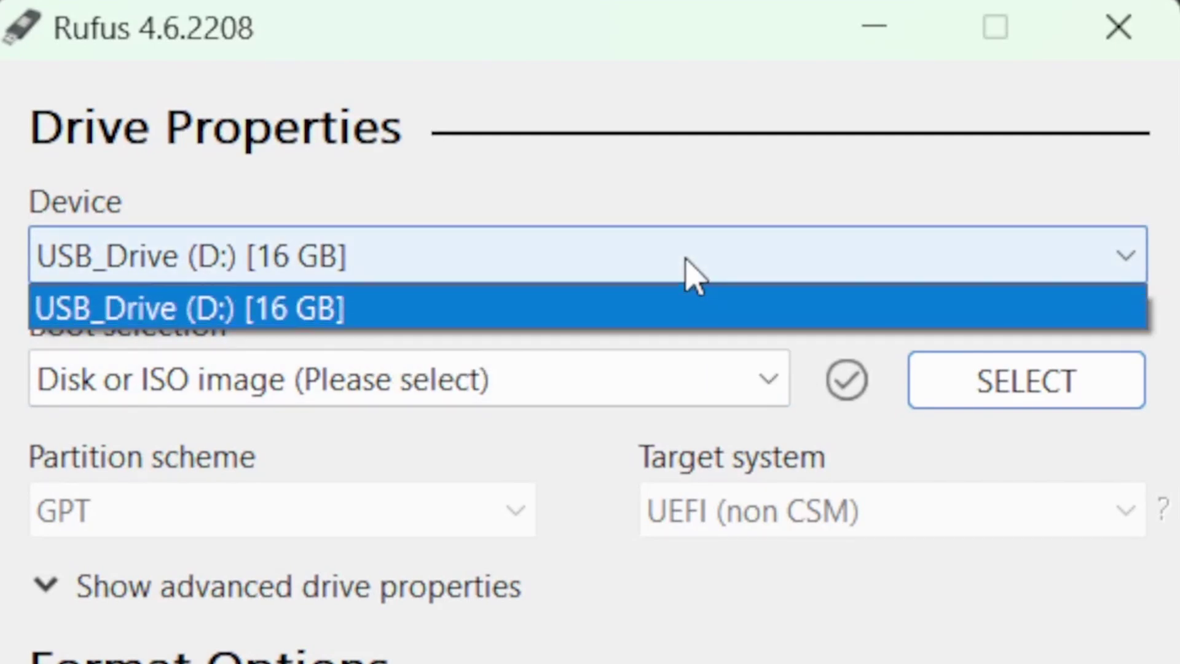
left_click(685, 272)
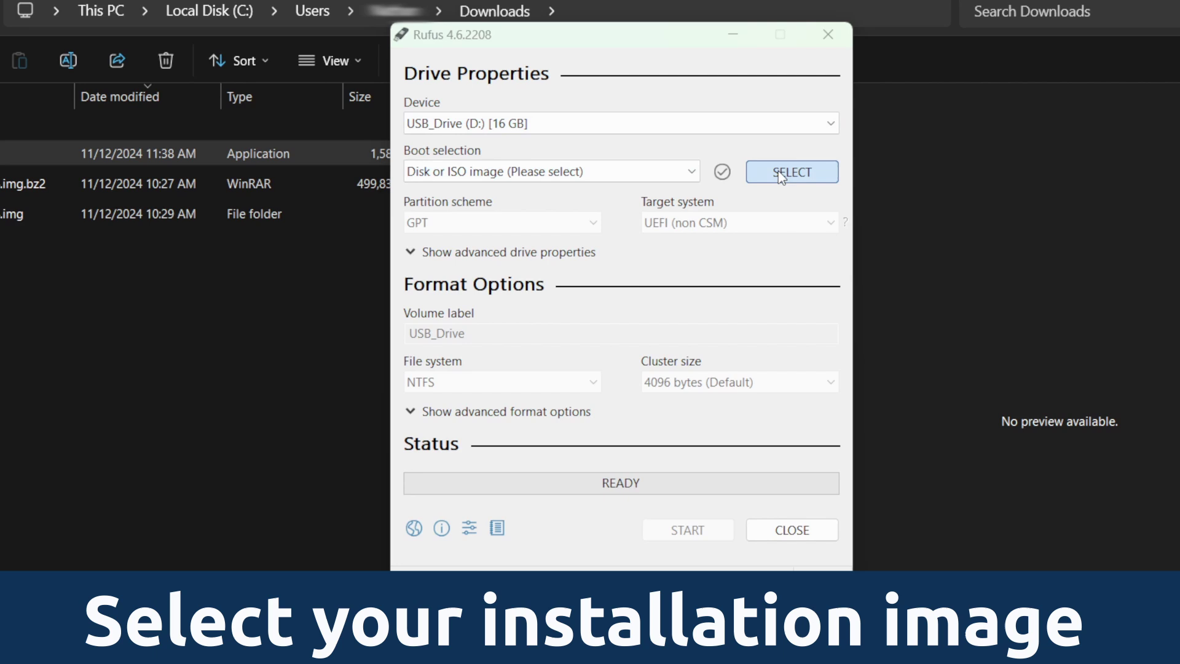
Step: Switch the image picker to All files and select OPNsense-24.7-vga-amd64.img.bz2 in Downloads
left_click(759, 151)
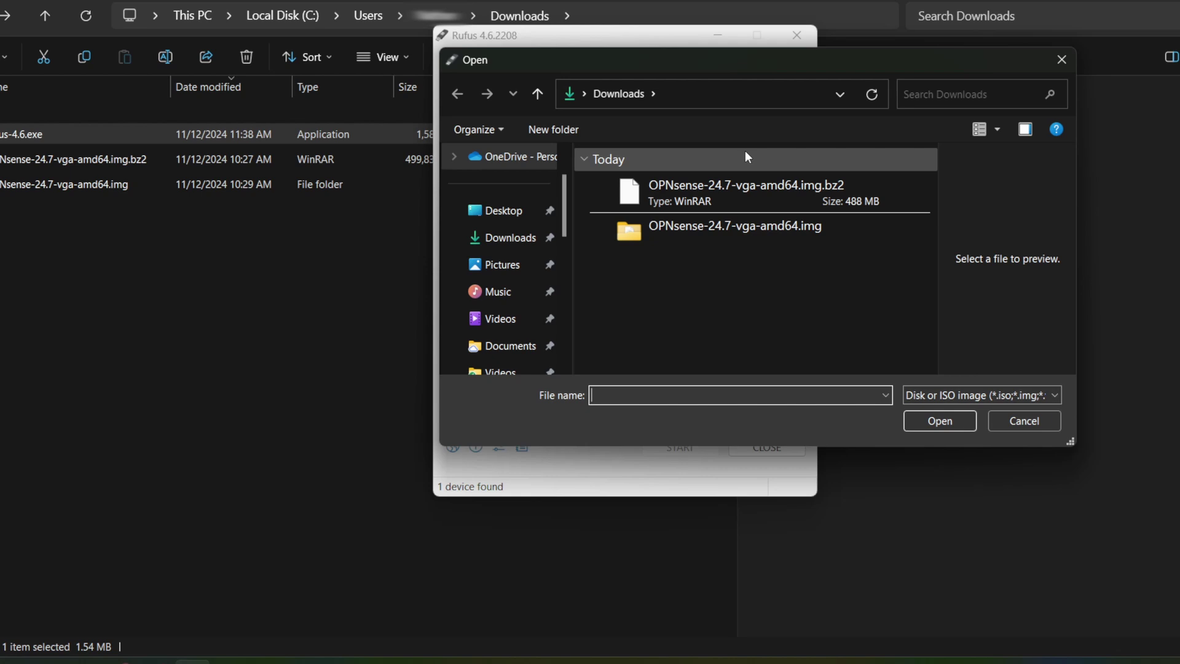
left_click(721, 194)
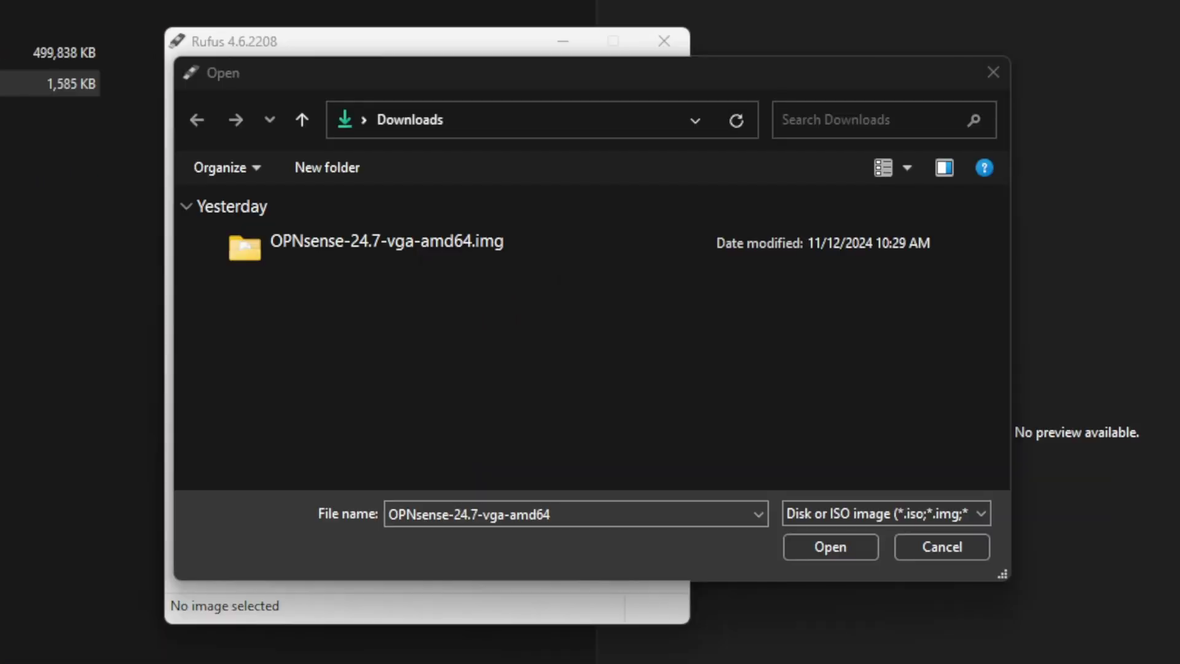
left_click(631, 382)
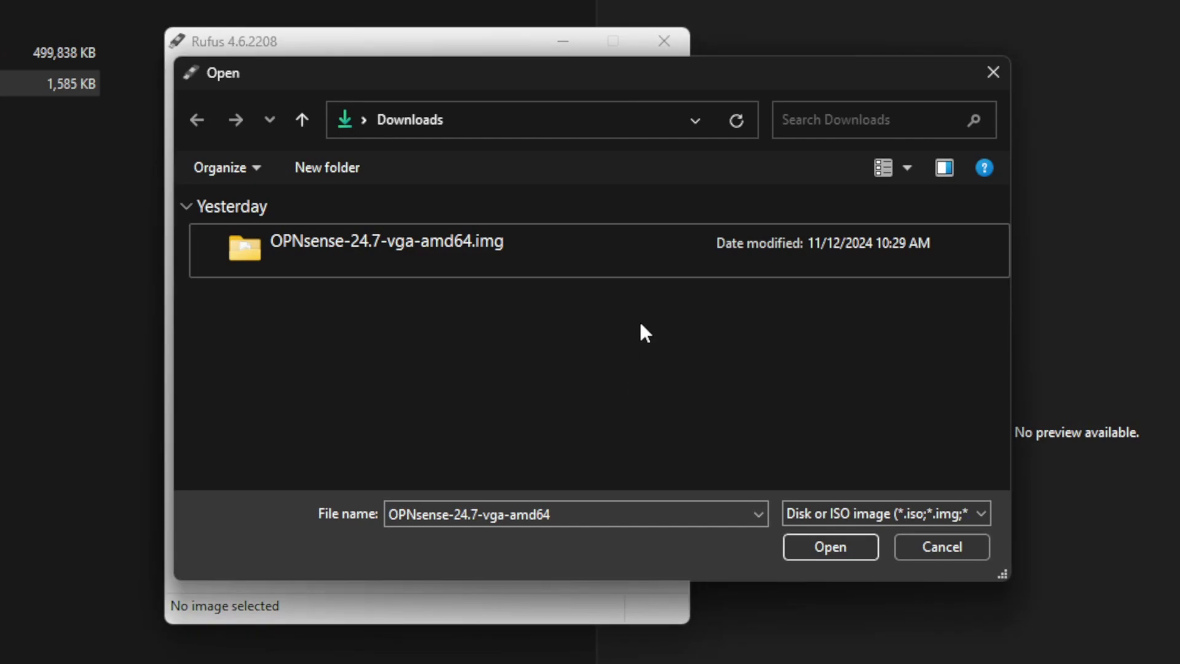
left_click(879, 512)
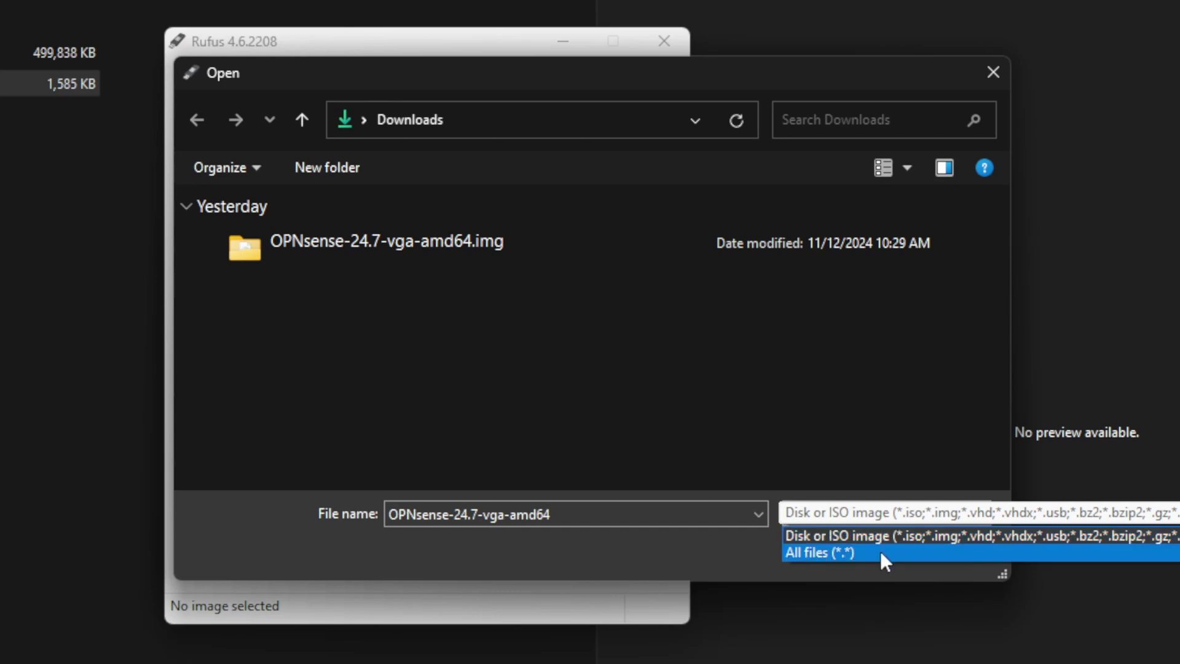
left_click(880, 550)
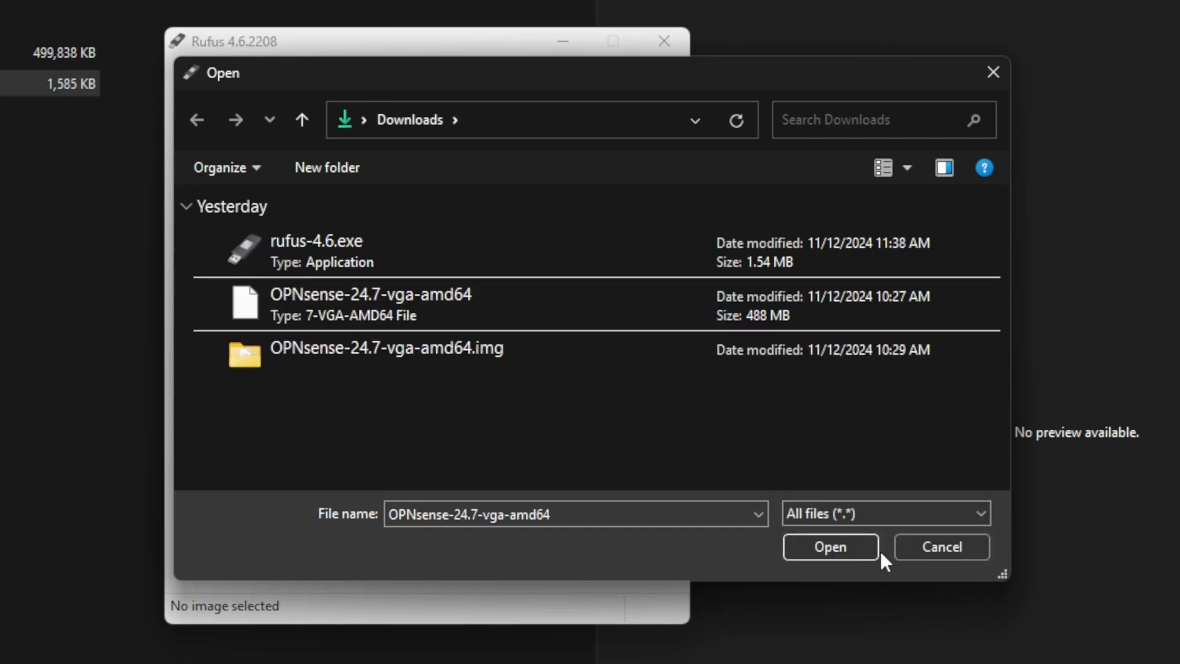
left_click(851, 538)
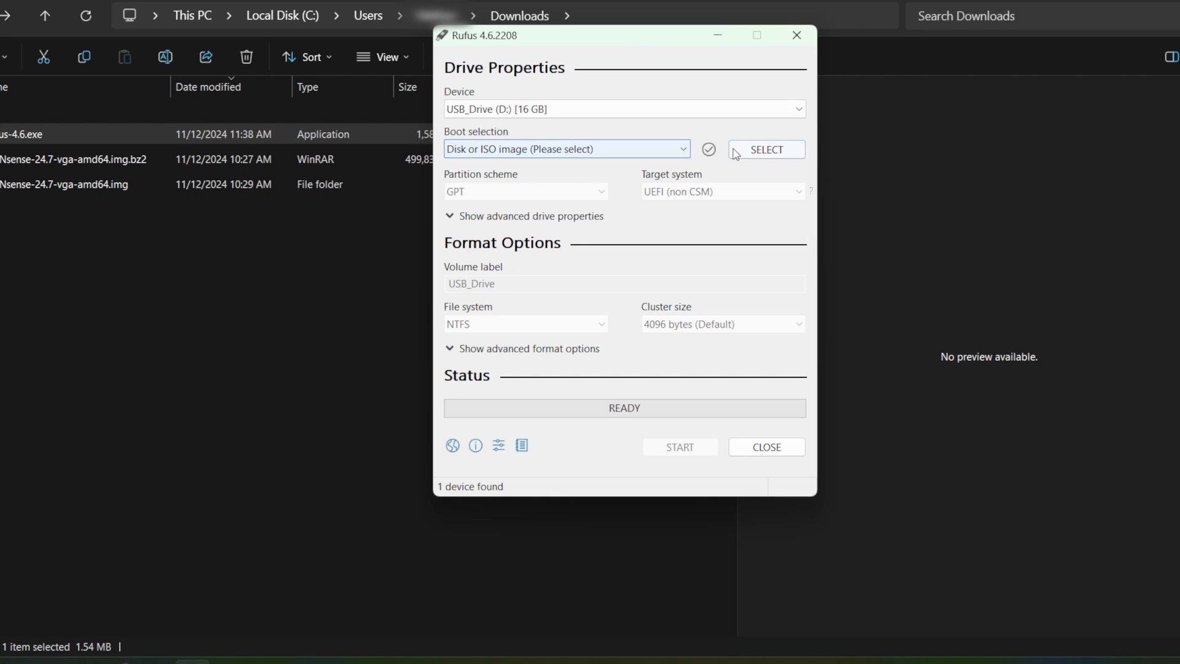
left_click(757, 152)
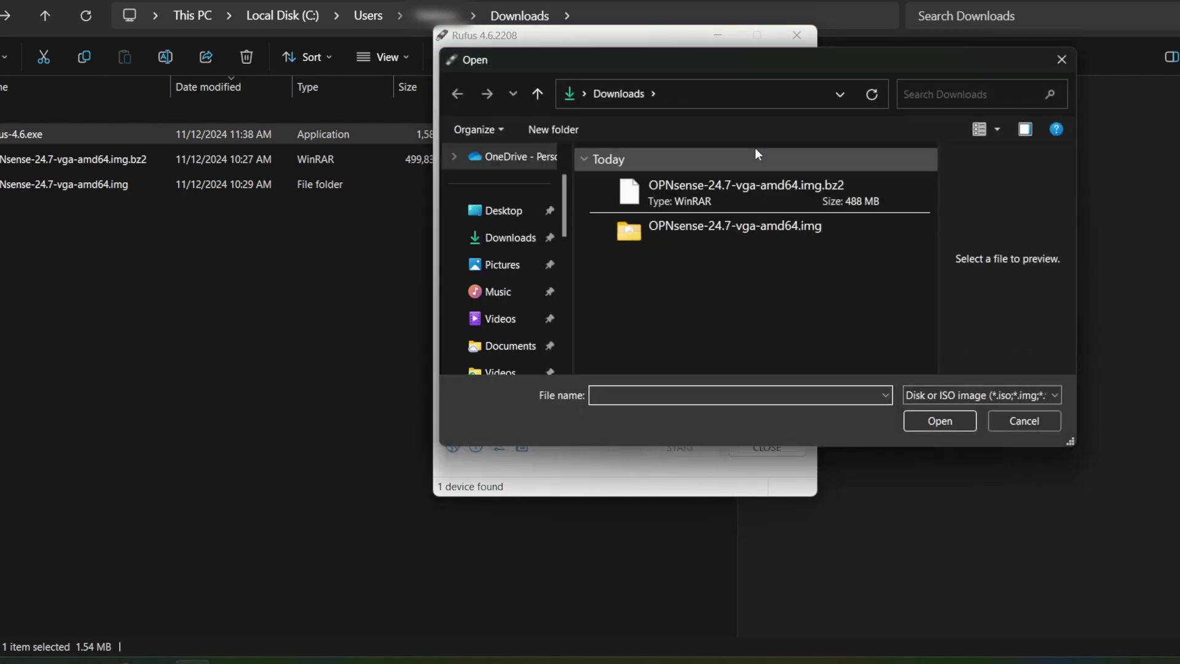
left_click(723, 201)
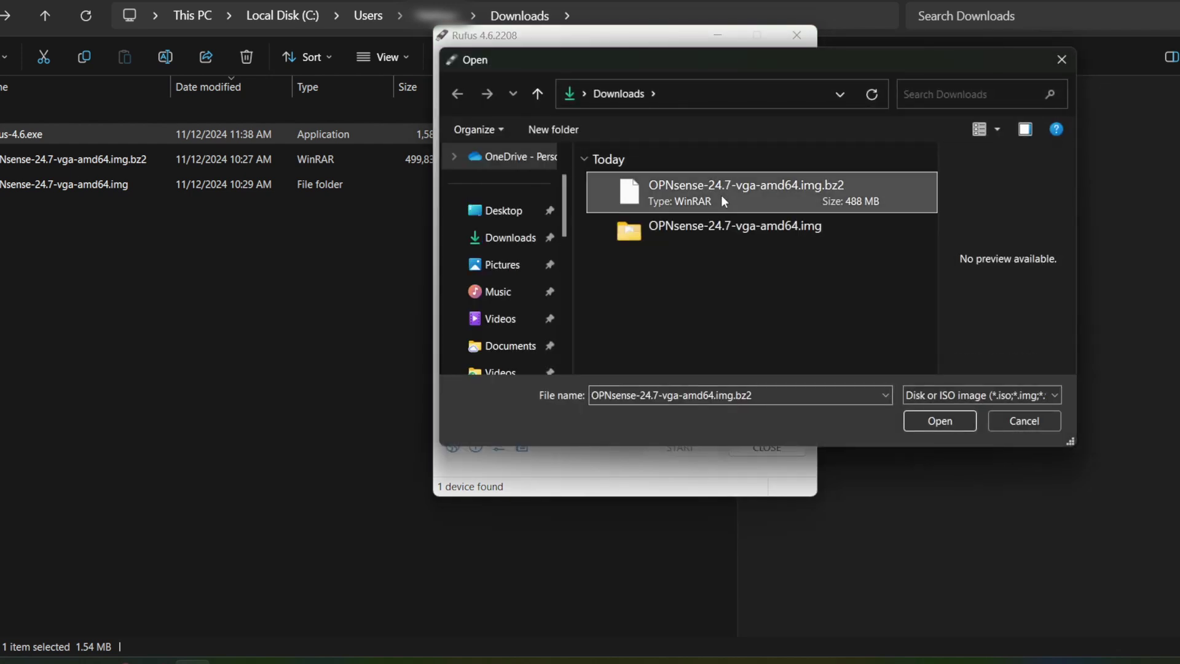
Step: Load the OPNsense .img.bz2 image and write it to the 16 GB USB drive, accepting the erase warning
left_click(921, 423)
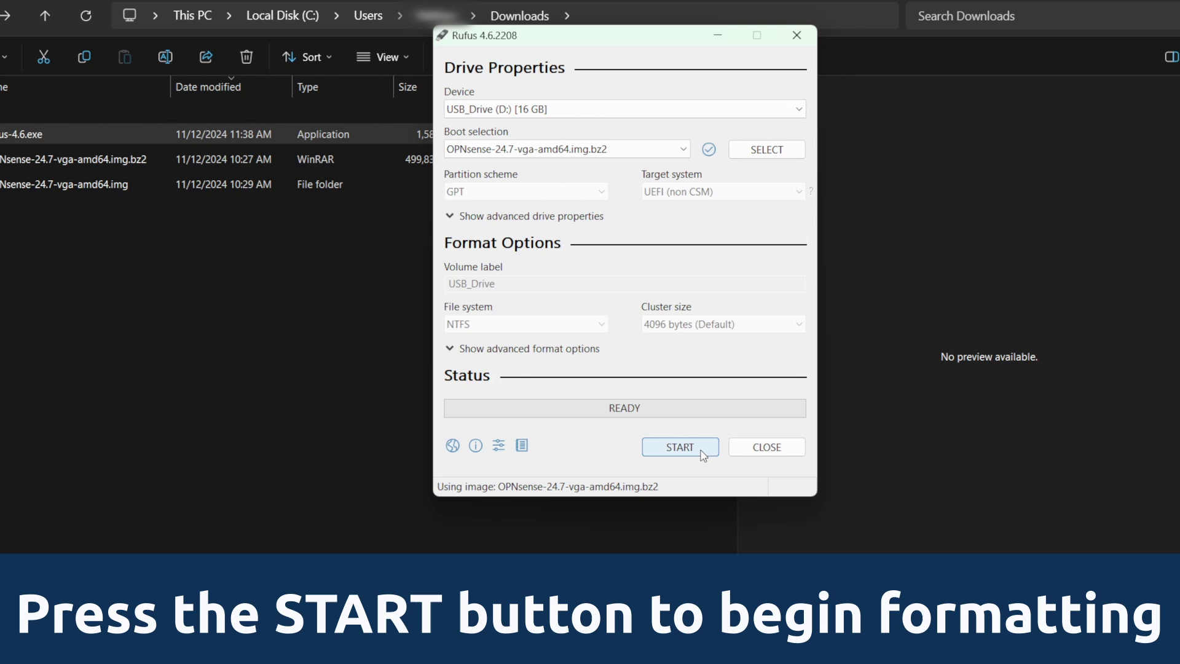
left_click(703, 456)
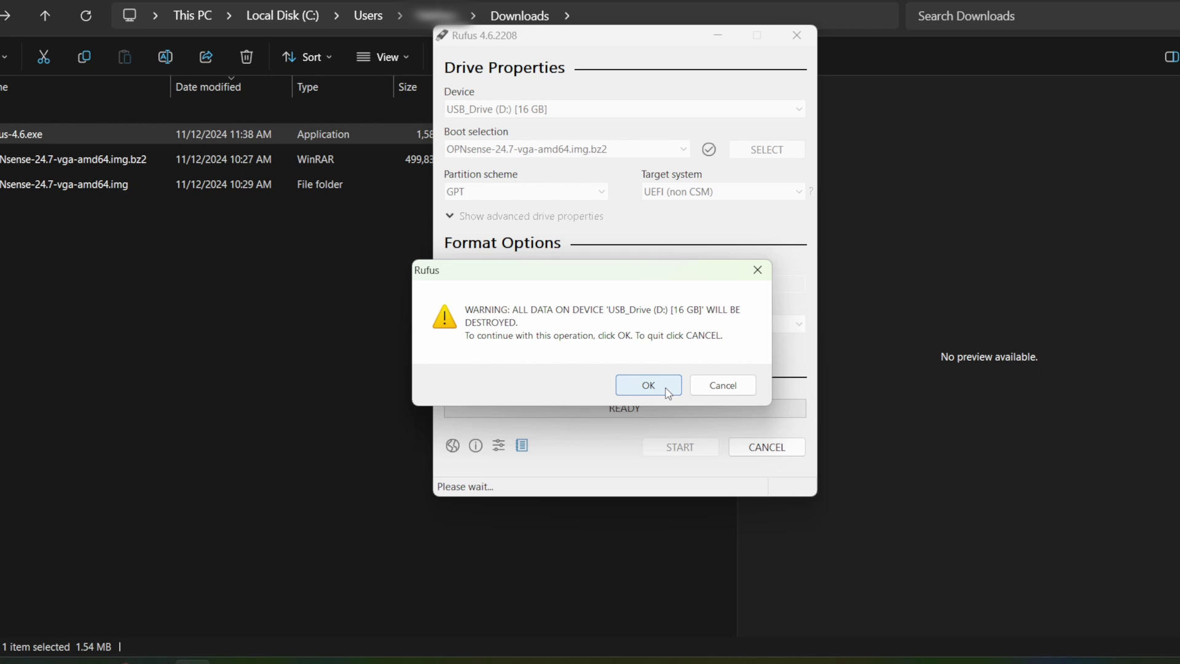
left_click(668, 392)
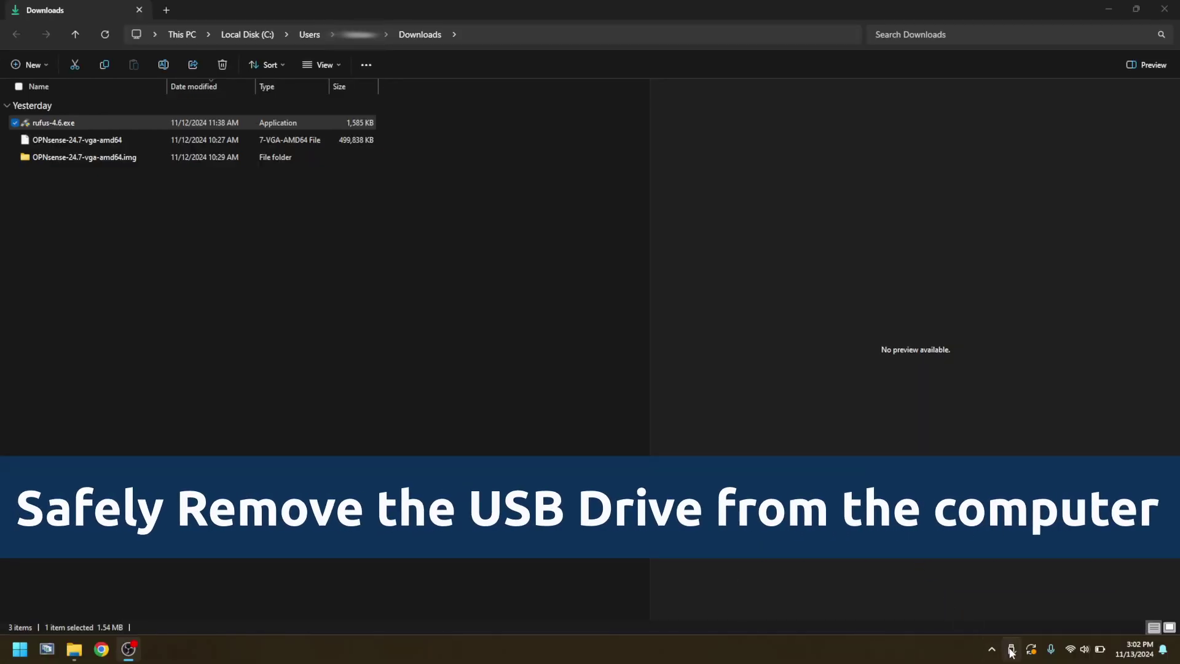
Step: Eject the USB drive from the Safely Remove Hardware tray menu
left_click(1012, 650)
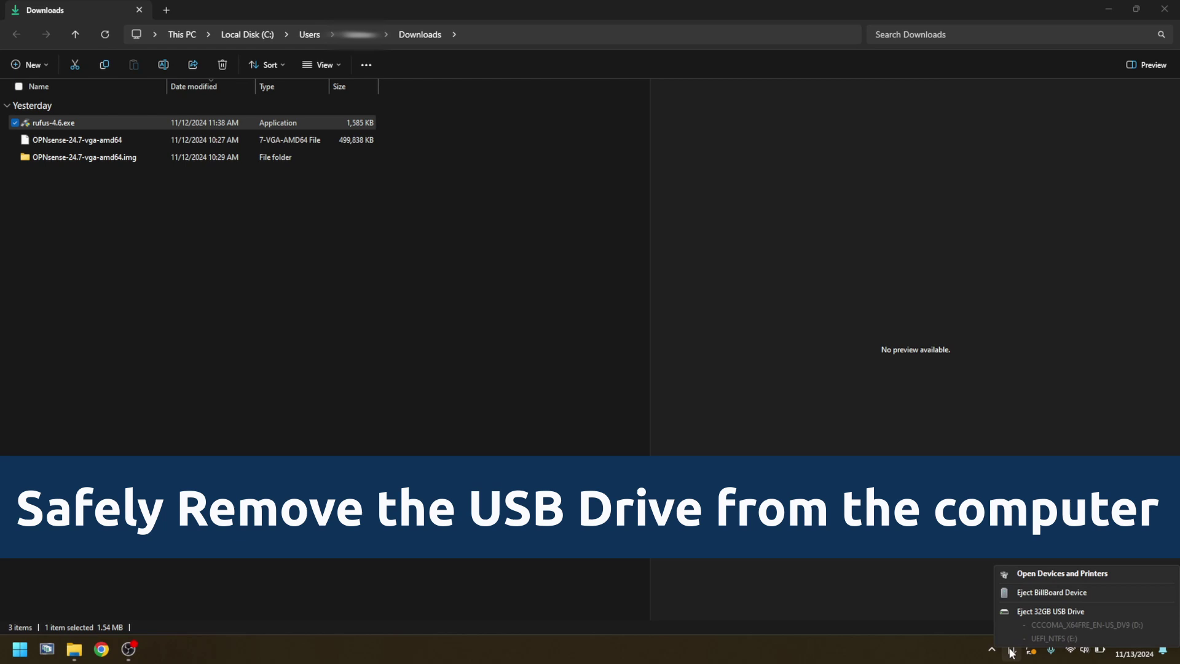
left_click(1082, 610)
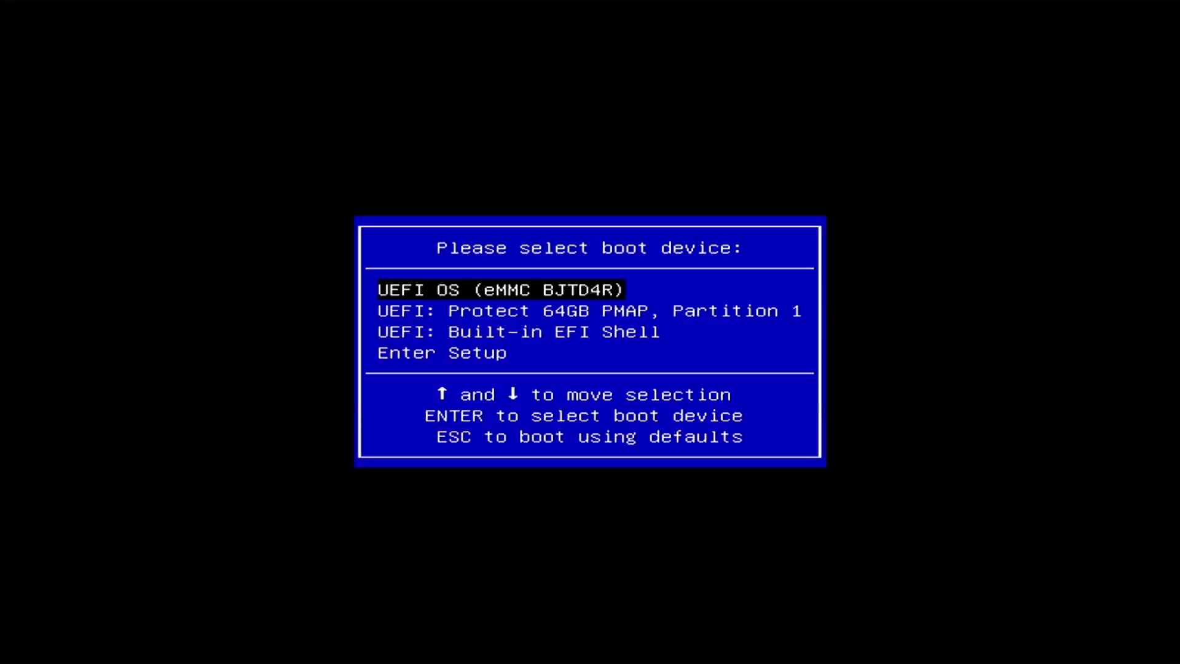
Step: Boot the Vault from UEFI: Protect 64GB PMAP, Partition 1 and browse the installer's keymap list
key("Down")
key("Down")
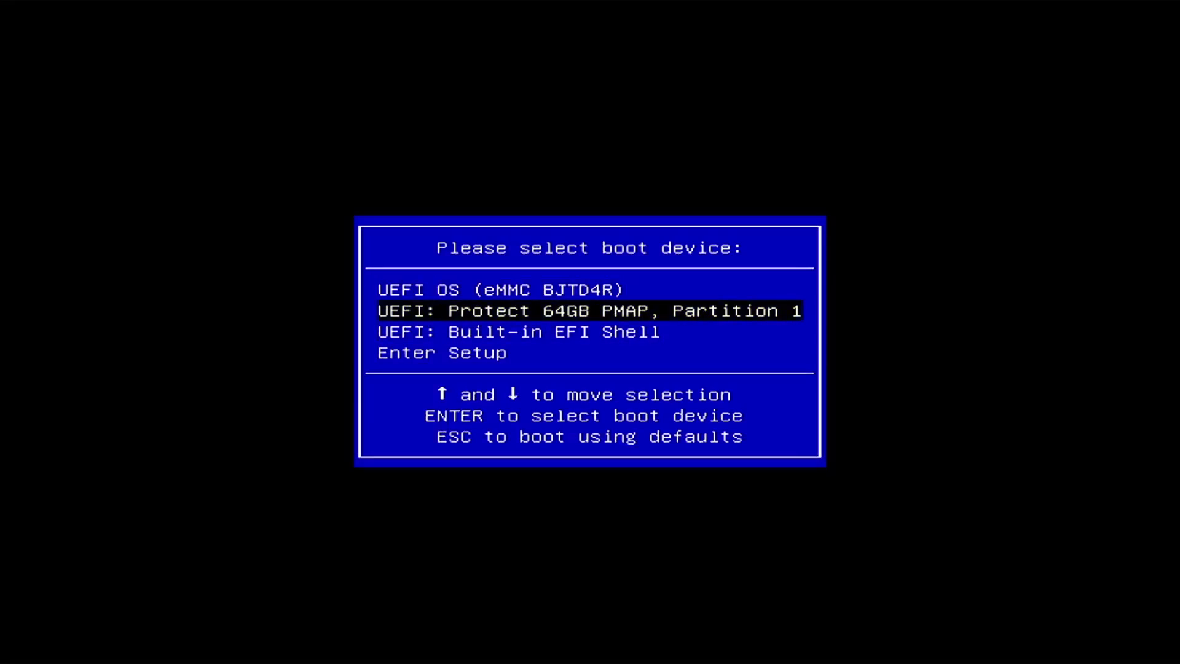
key("Return")
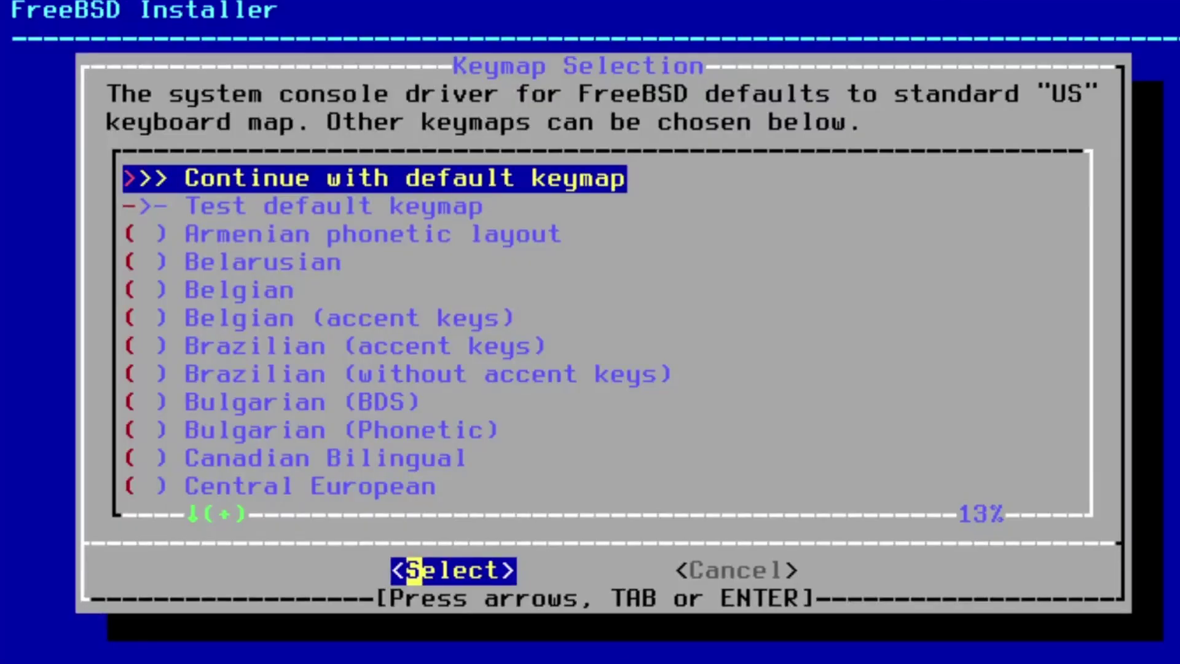
key("Down")
key("Down")
key("Down")
key("Down")
key("Down")
key("Down")
key("Down")
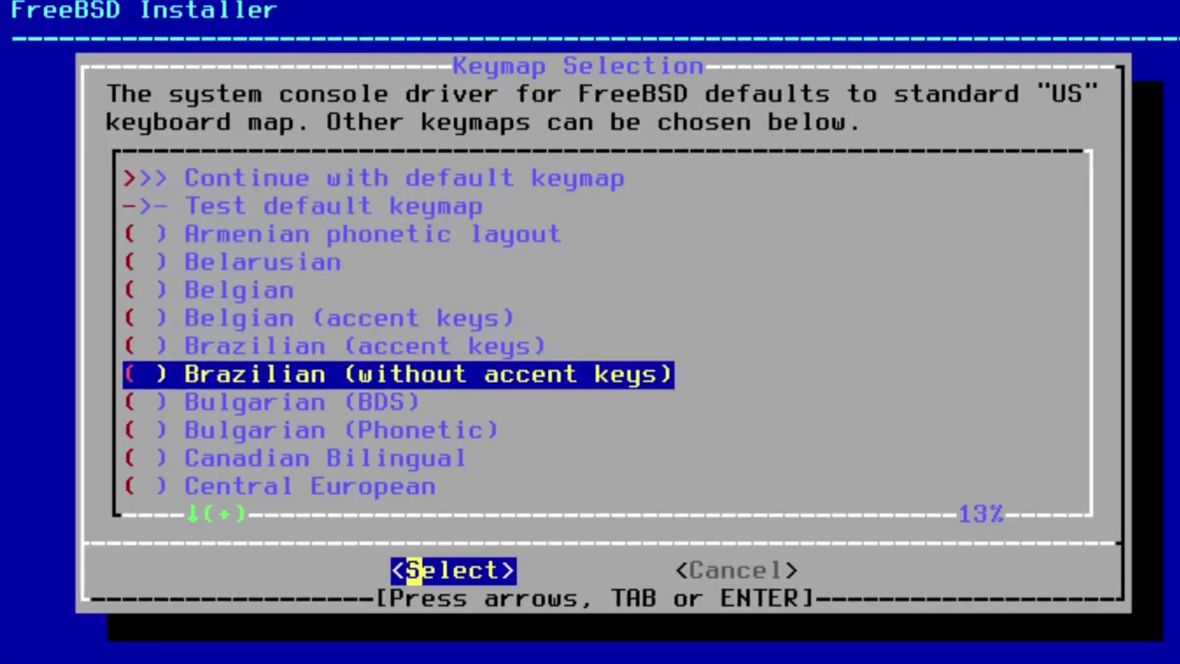
key("Up")
key("Up")
key("Up")
key("Up")
key("Up")
key("Up")
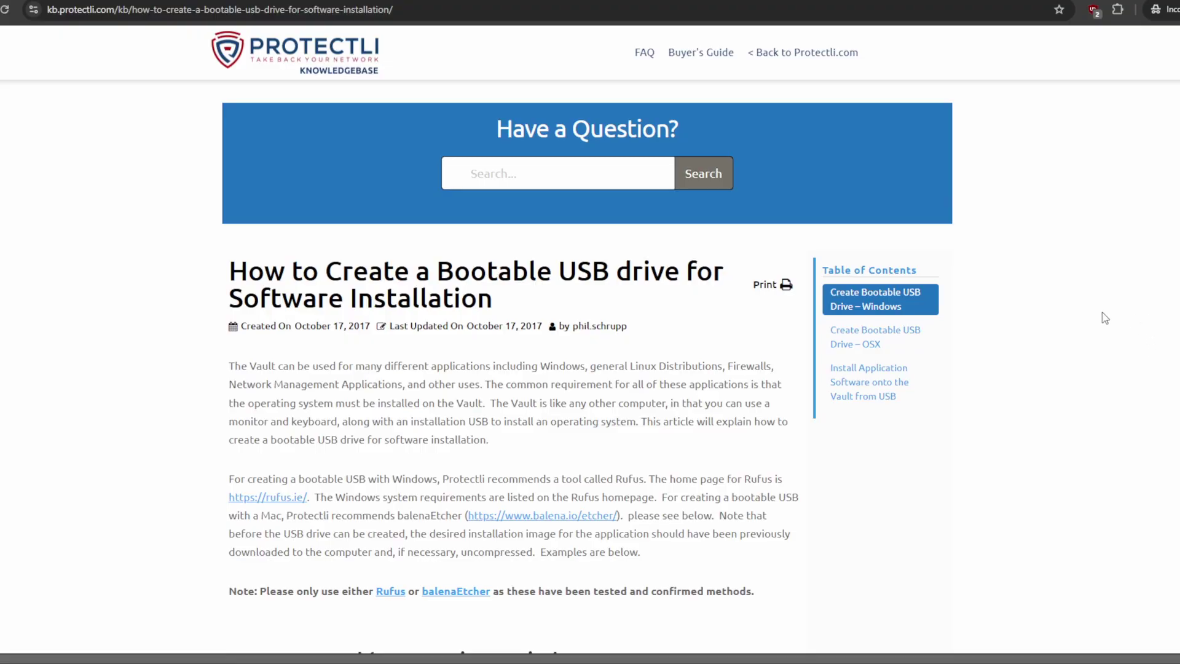
Step: Scroll through the Create Bootable USB Drive – Windows knowledge base article
scroll(1046, 301, "down", 3)
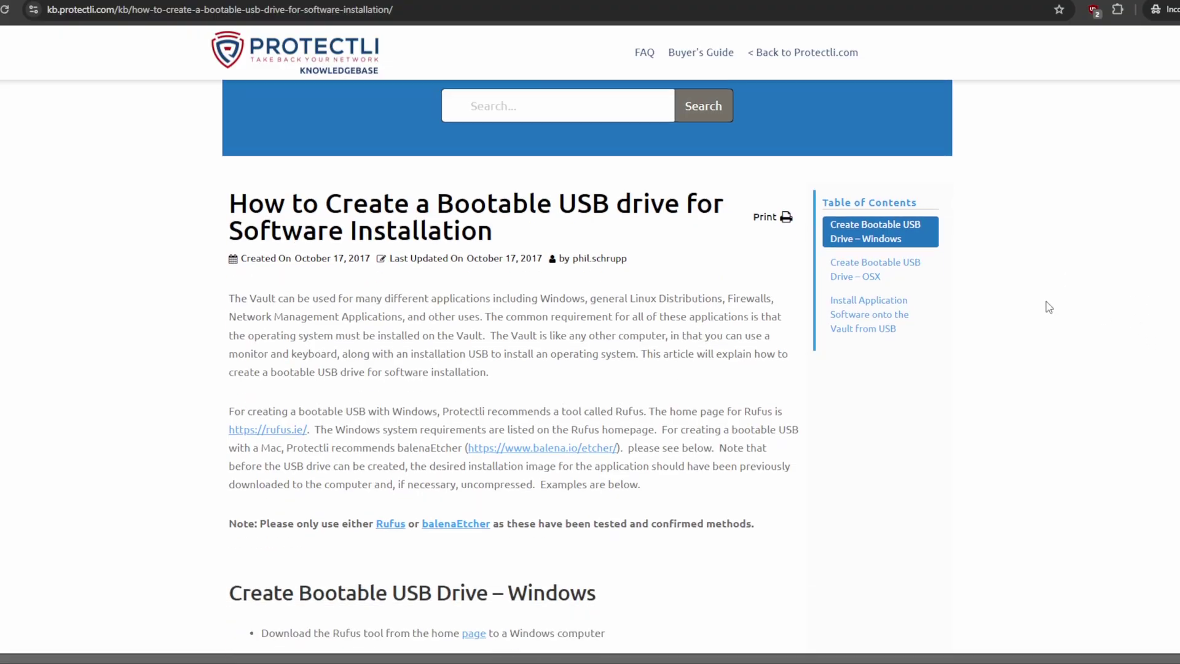
scroll(1047, 302, "down", 4)
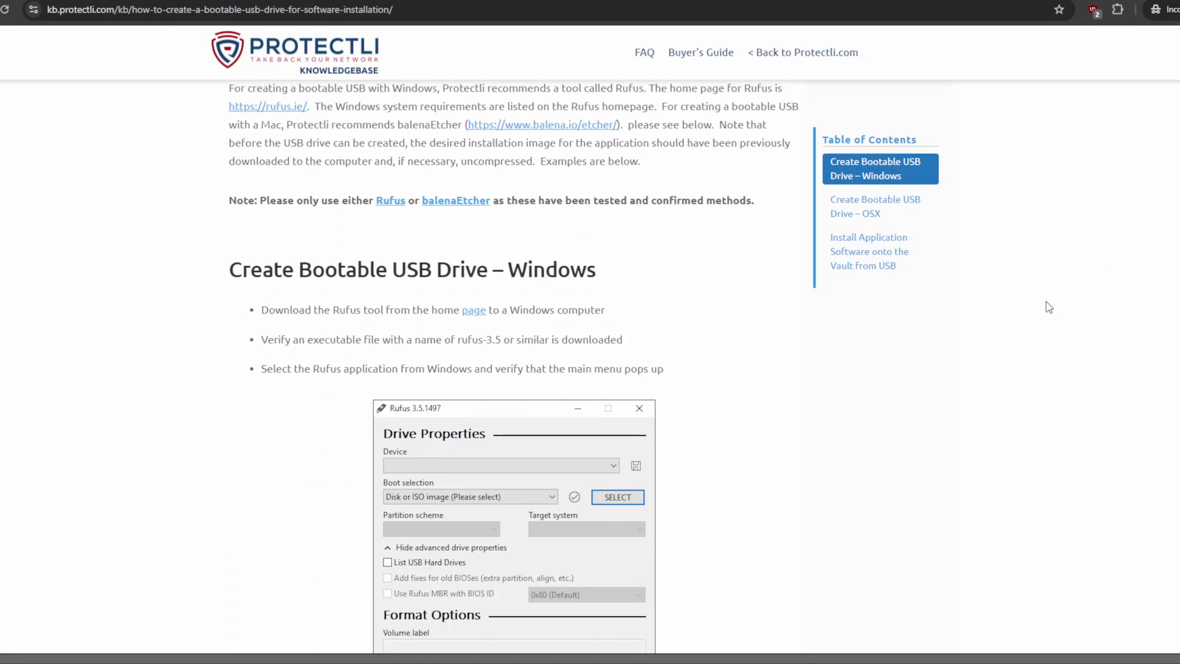
scroll(1048, 307, "down", 8)
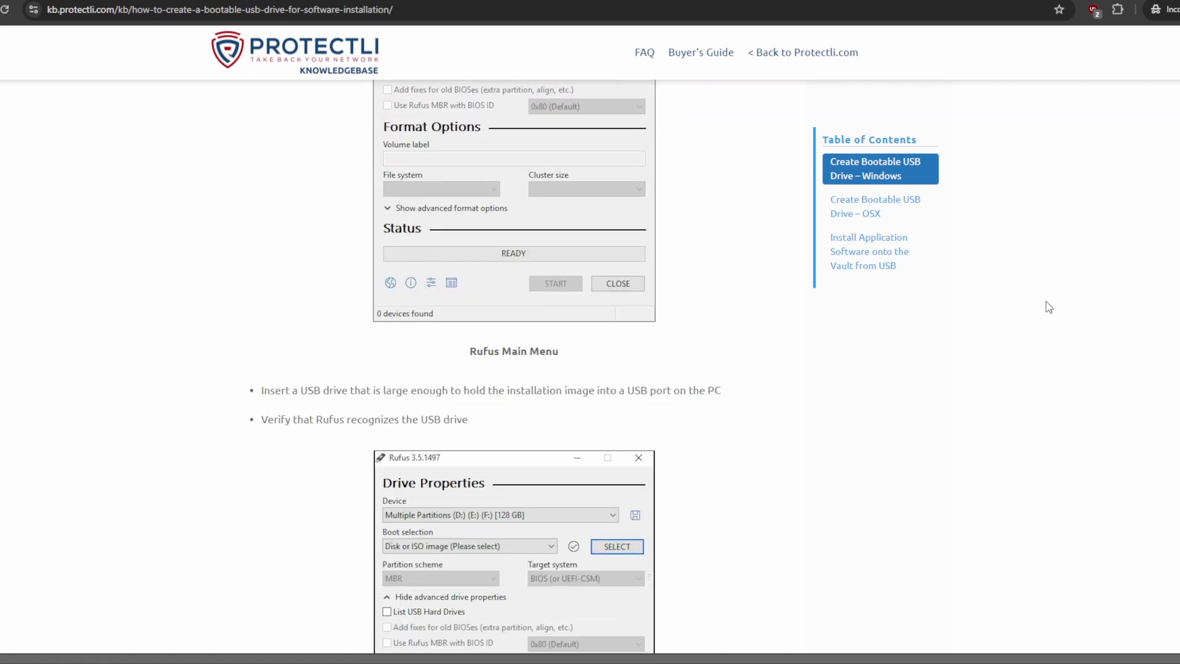
scroll(1049, 307, "down", 9)
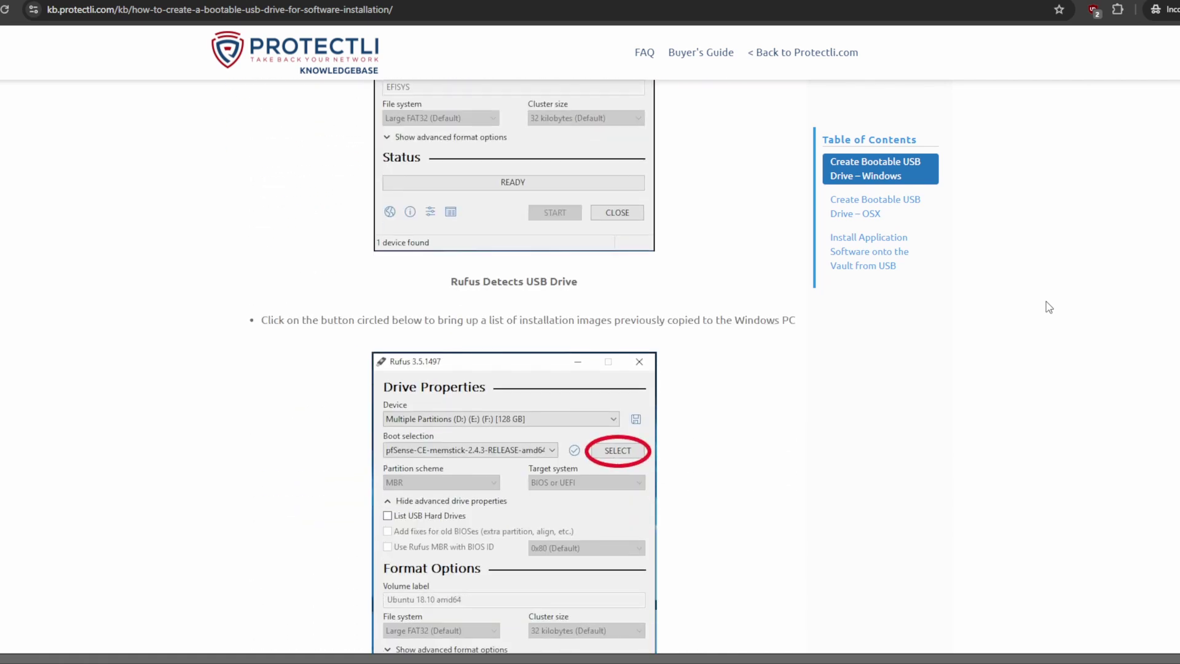
scroll(1048, 306, "down", 8)
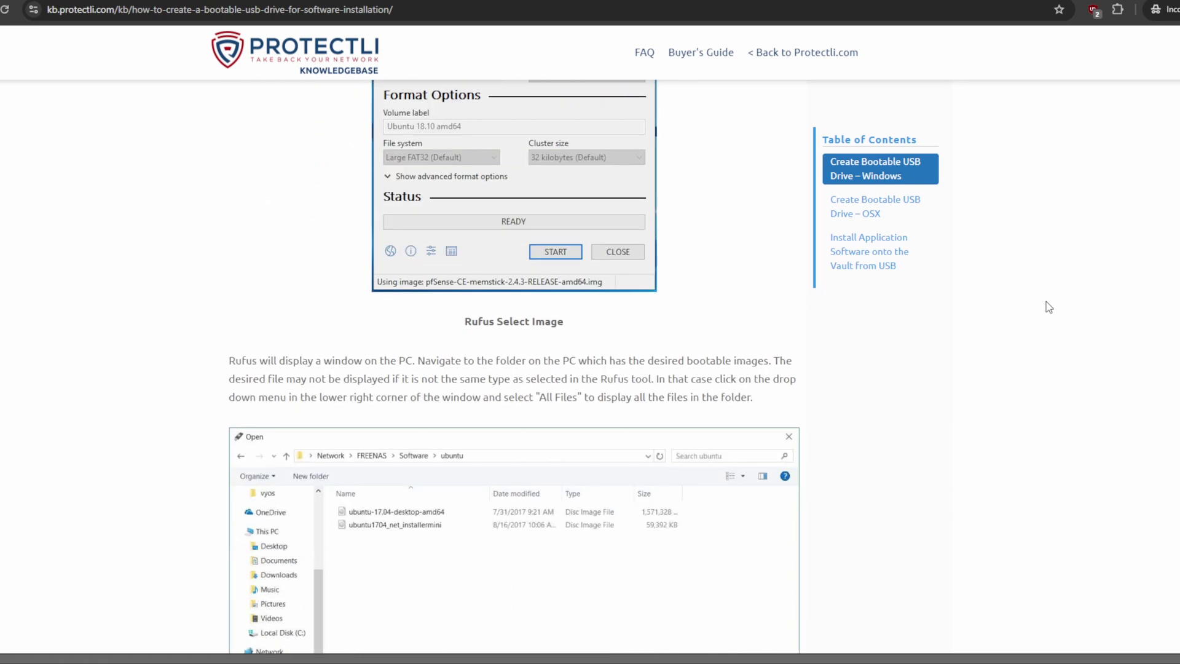
scroll(1049, 306, "down", 9)
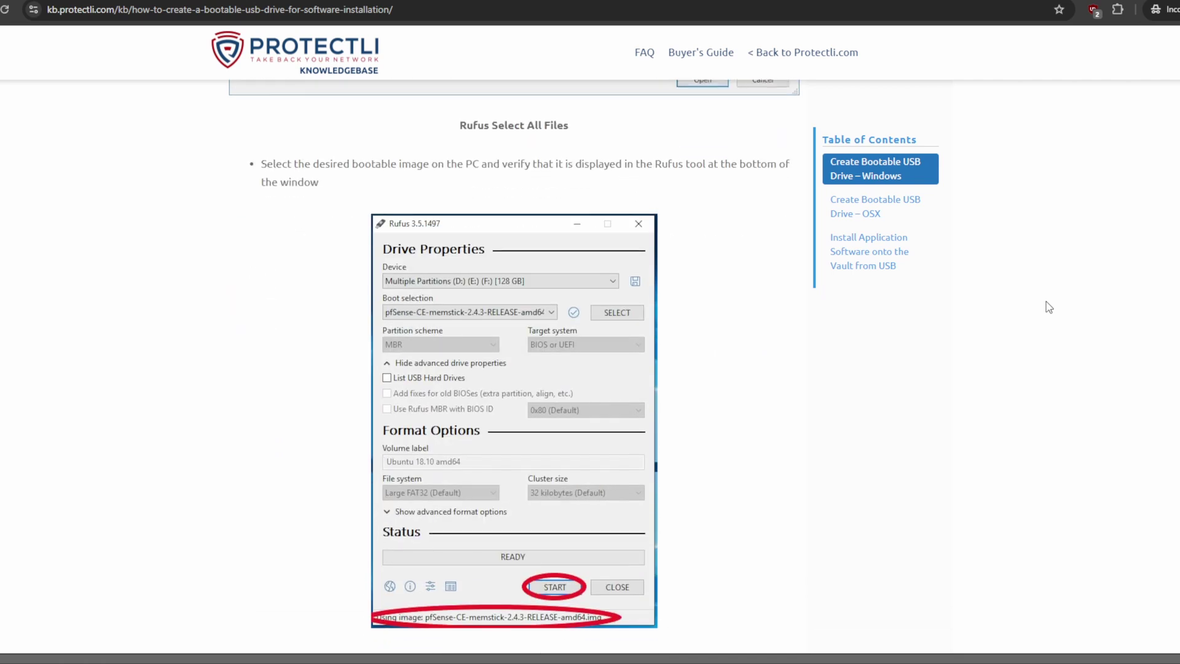
scroll(1048, 306, "down", 2)
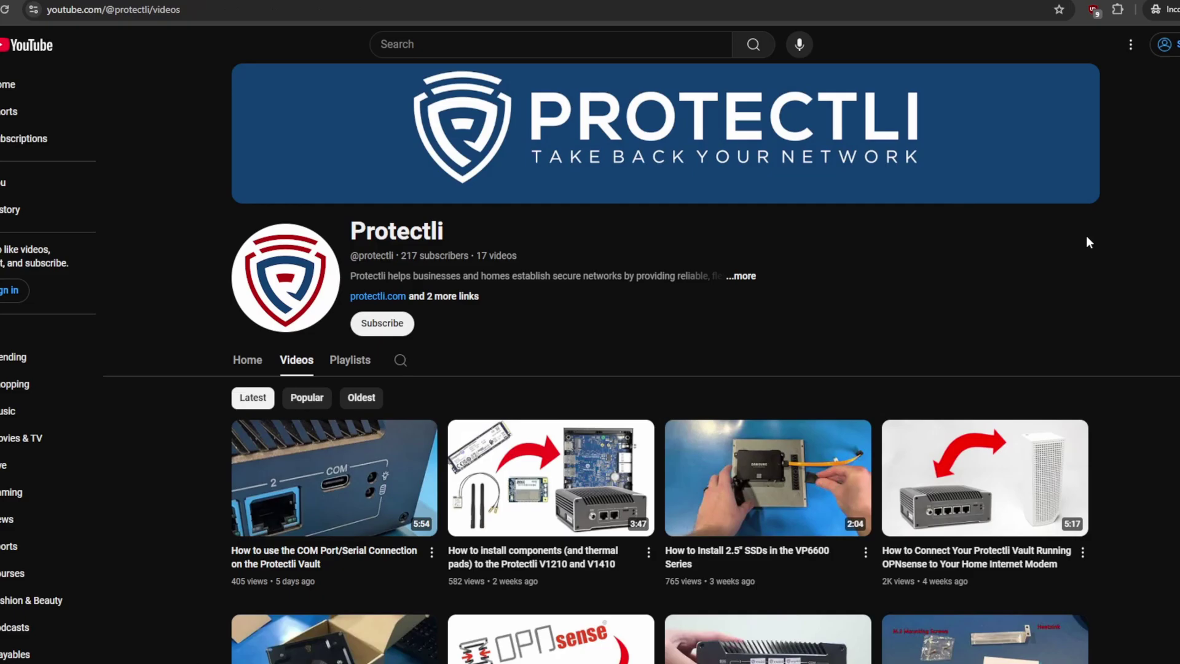
scroll(1159, 274, "down", 3)
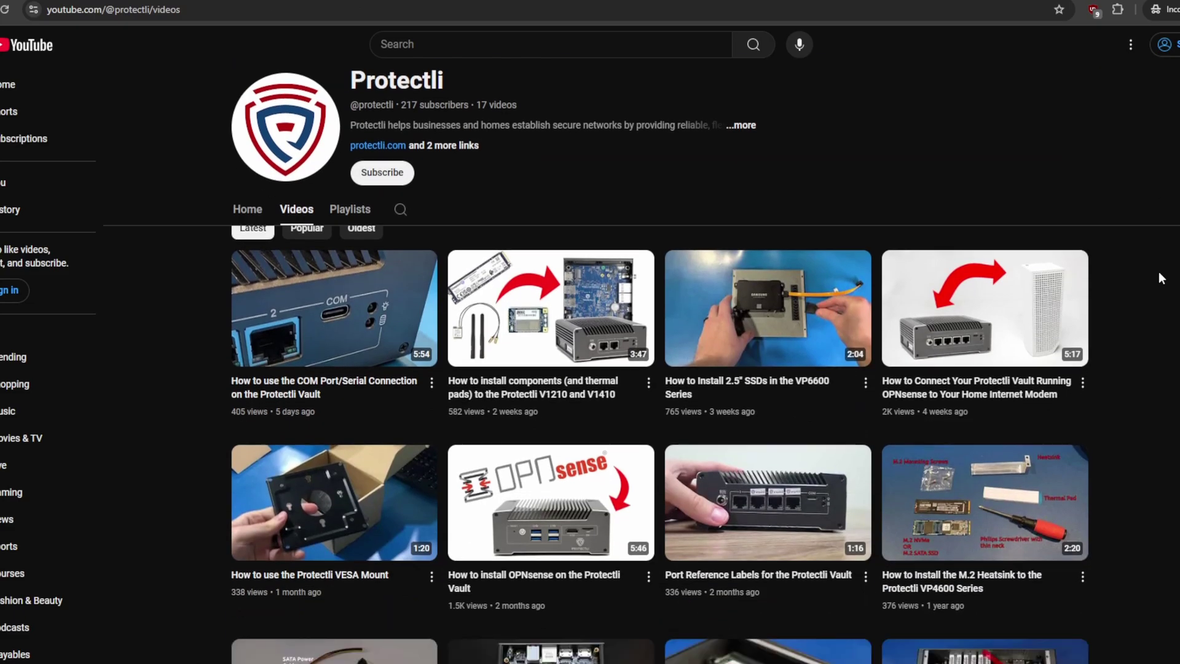
scroll(1159, 276, "down", 2)
scroll(1159, 275, "down", 3)
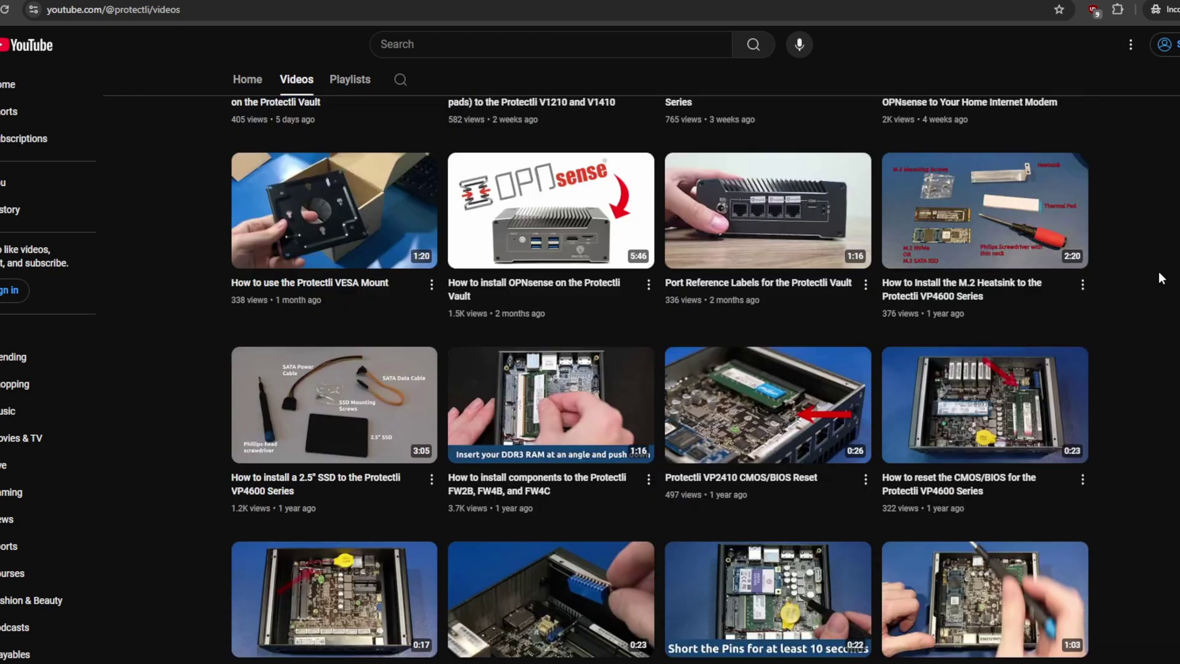
scroll(1159, 271, "down", 3)
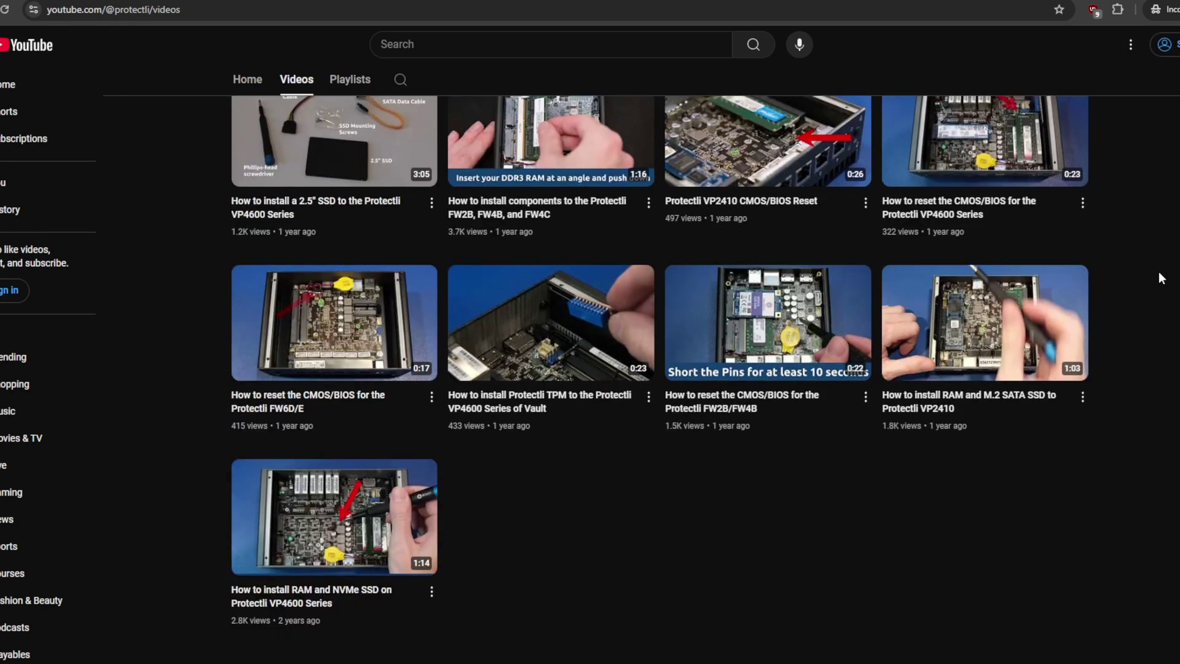